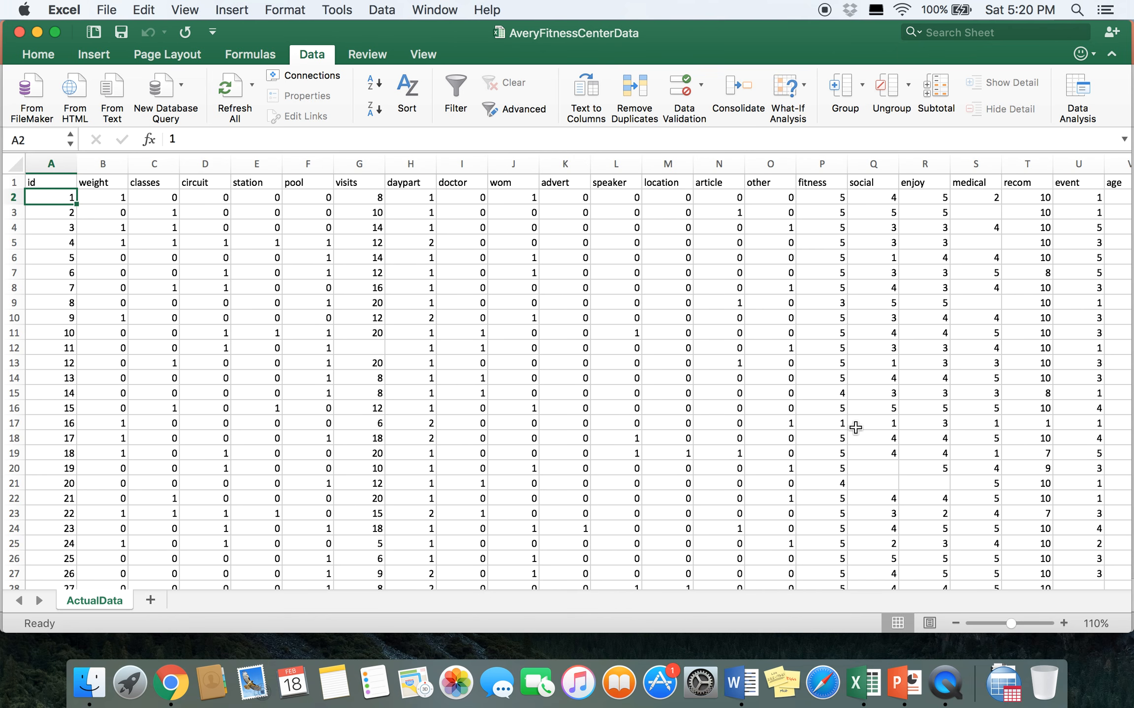
Switch to PowerPoint to review the Avery Fitness Center survey questions on slides 14 and 15, and return to the Excel workbook
{"action": "left_click", "coordinate": [902, 689]}
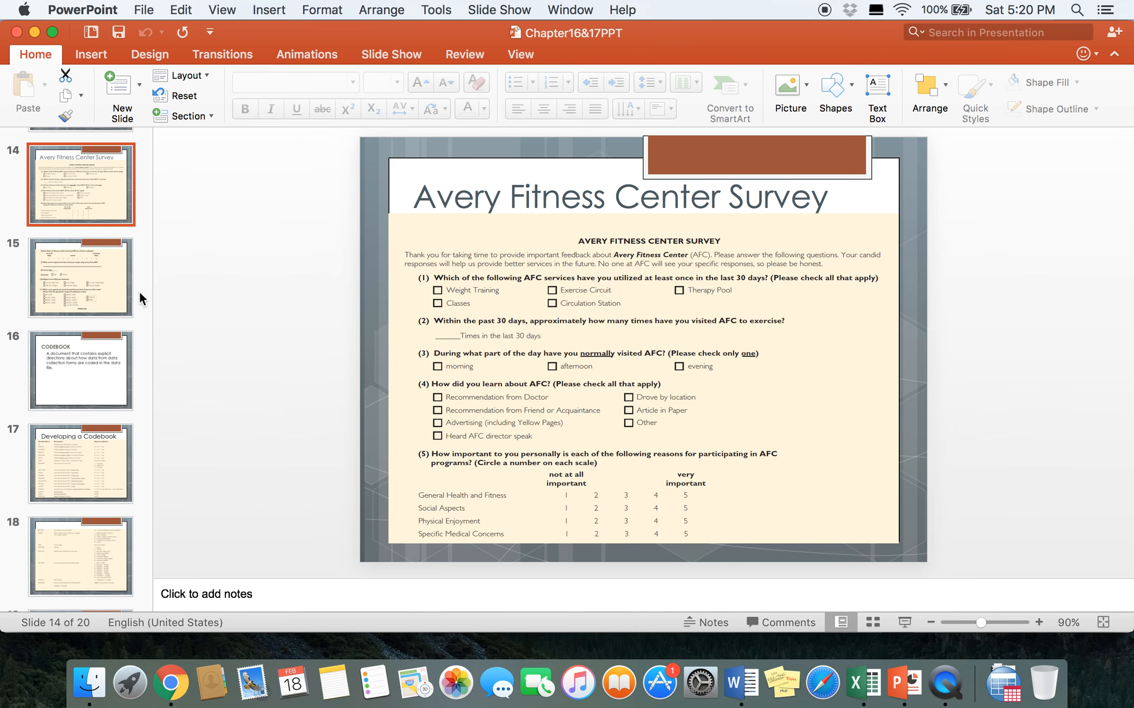
{"action": "left_click", "coordinate": [77, 279]}
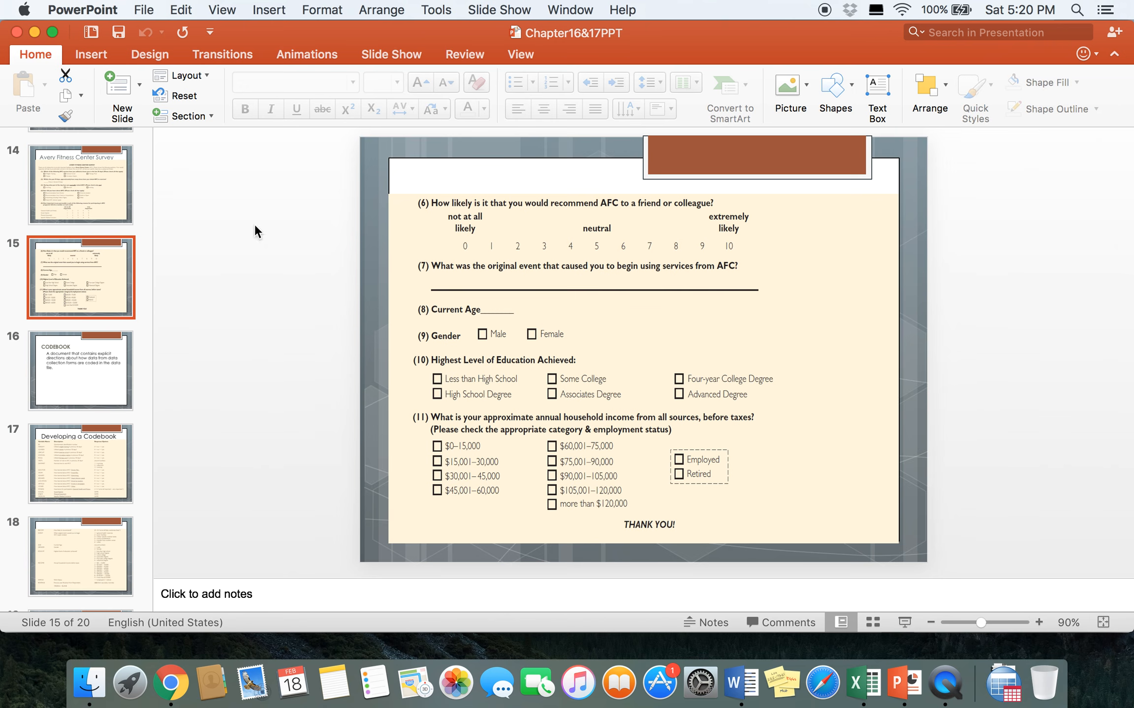
{"action": "left_click", "coordinate": [72, 189]}
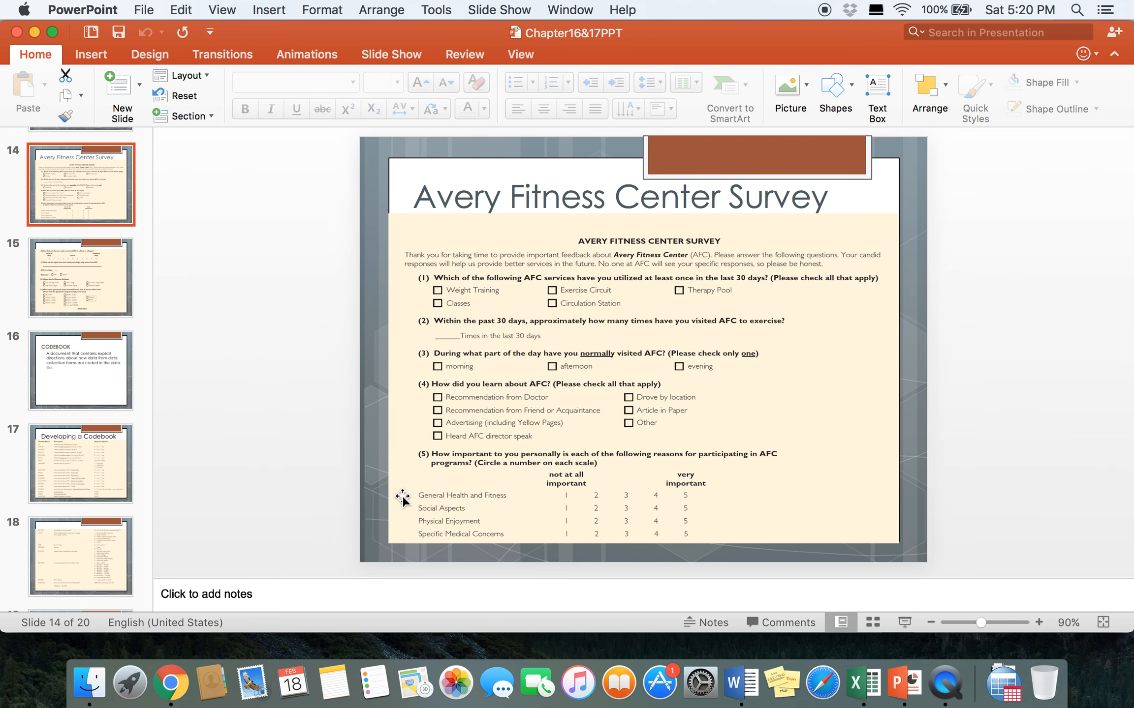
{"action": "left_click", "coordinate": [864, 682]}
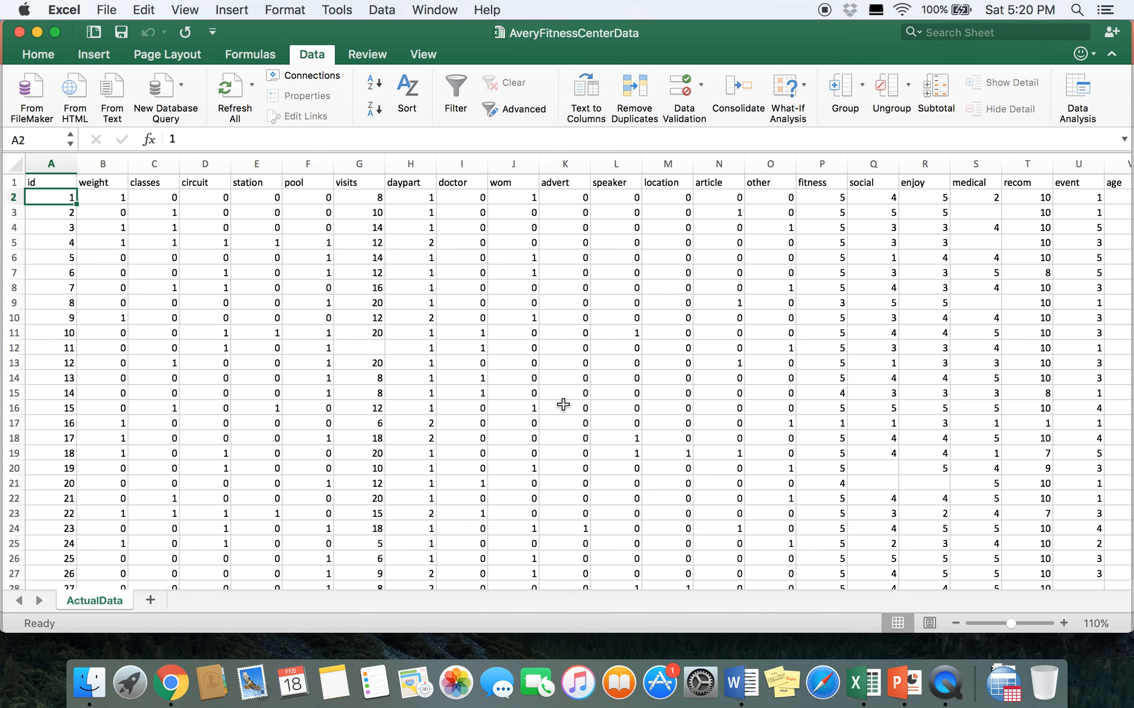
Add a new worksheet and copy the status column from ActualData into its column A
{"action": "left_click", "coordinate": [148, 599]}
{"action": "left_click", "coordinate": [98, 602]}
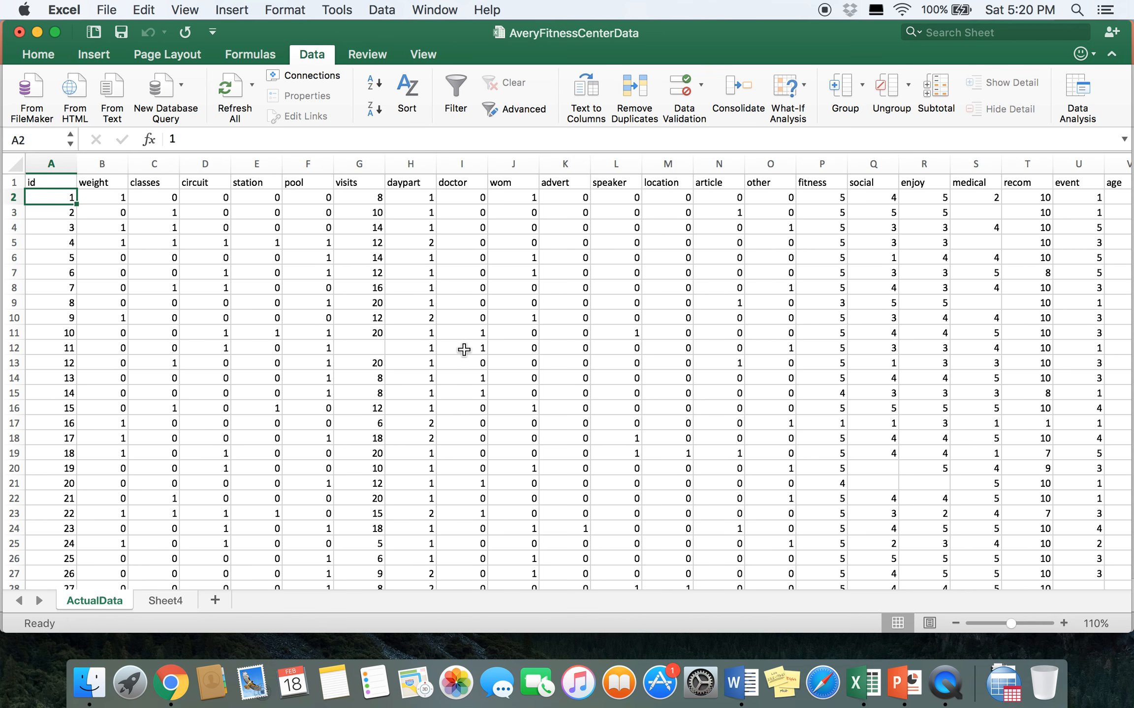
{"action": "scroll", "coordinate": [468, 345], "scroll_direction": "right", "scroll_amount": 10}
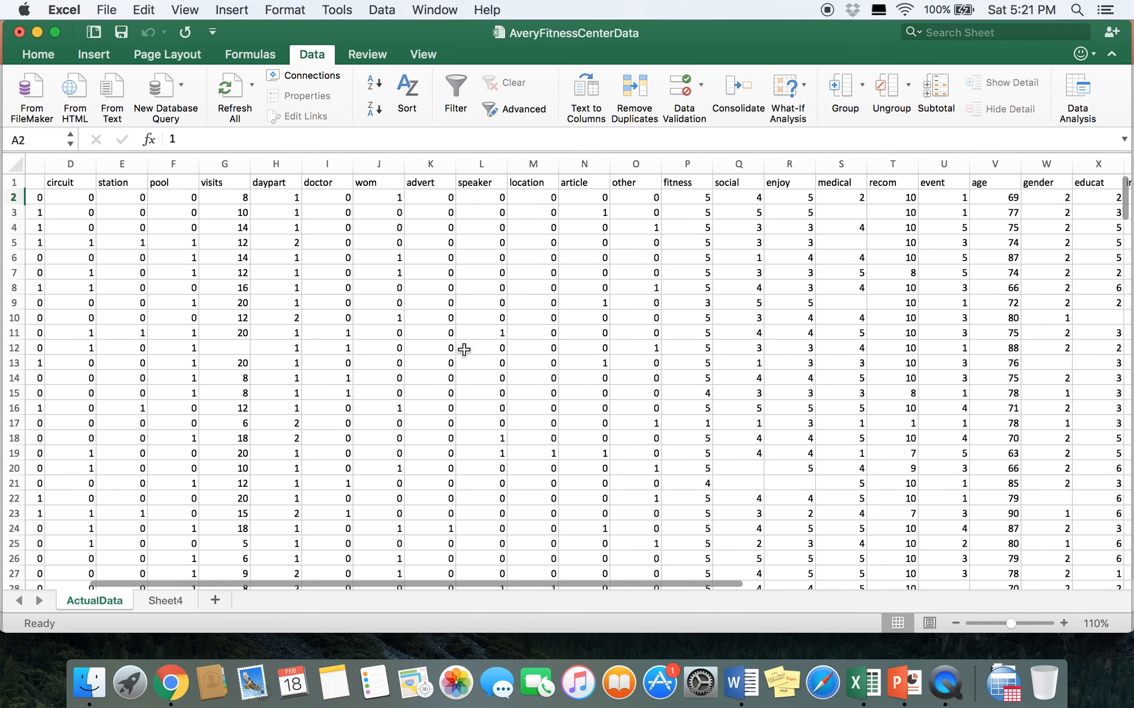
{"action": "left_click", "coordinate": [842, 162]}
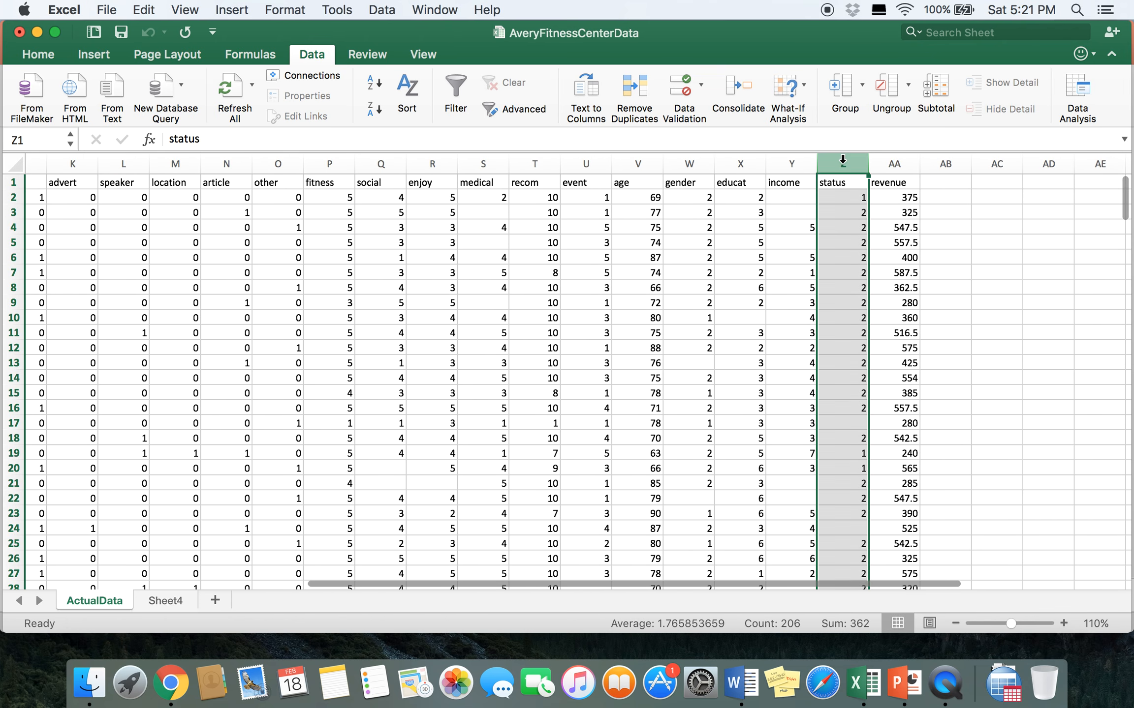
{"action": "key", "text": "super+c"}
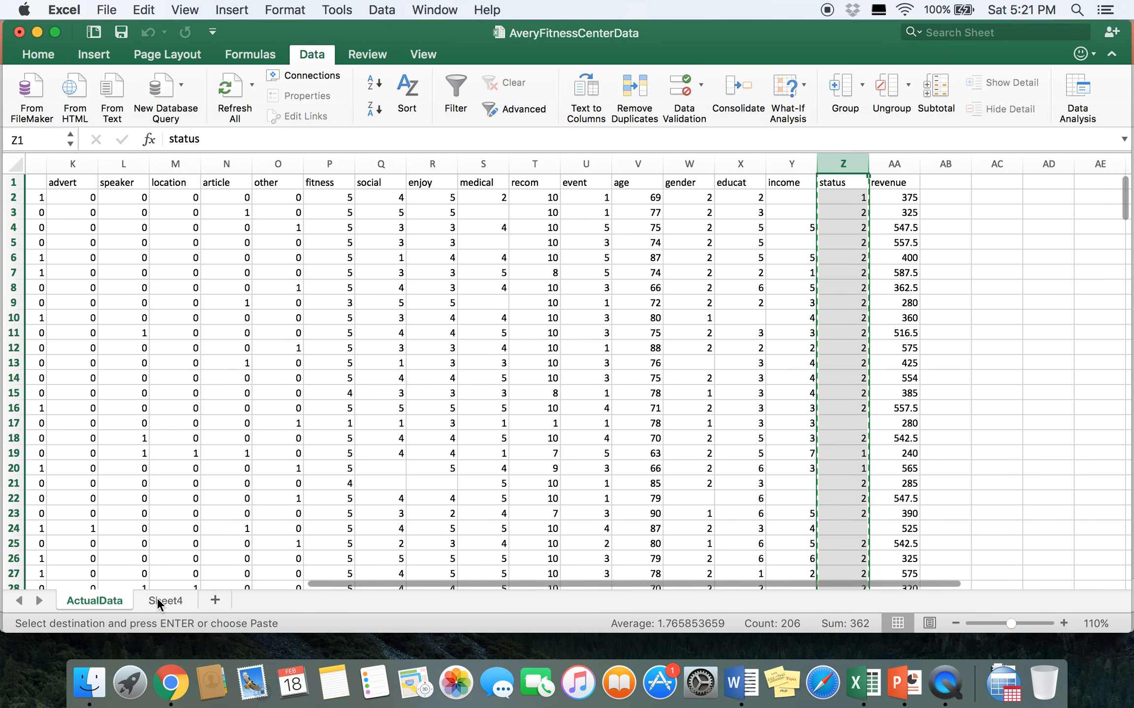
{"action": "left_click", "coordinate": [162, 601]}
{"action": "key", "text": "super+v"}
Copy the fitness column from ActualData into column B of Sheet4, beside the status column
{"action": "left_click", "coordinate": [129, 162]}
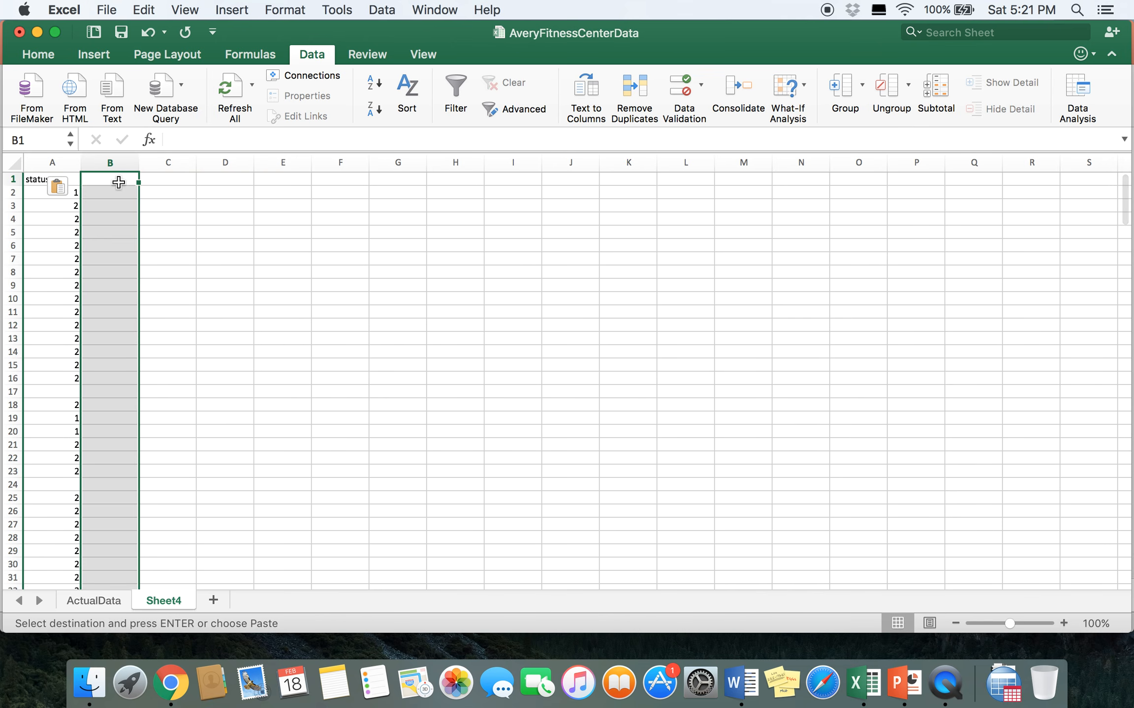
{"action": "left_click", "coordinate": [111, 178]}
{"action": "left_click", "coordinate": [121, 604]}
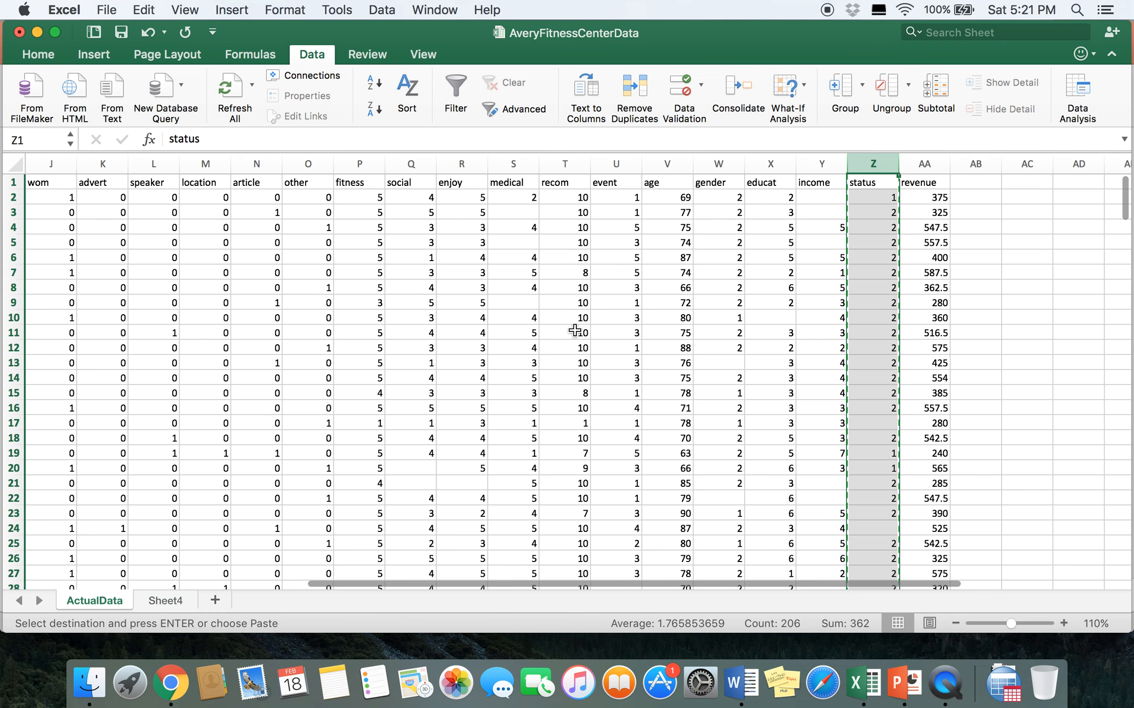
{"action": "left_click", "coordinate": [355, 169]}
{"action": "key", "text": "super+c"}
{"action": "left_click", "coordinate": [165, 600]}
{"action": "key", "text": "super+v"}
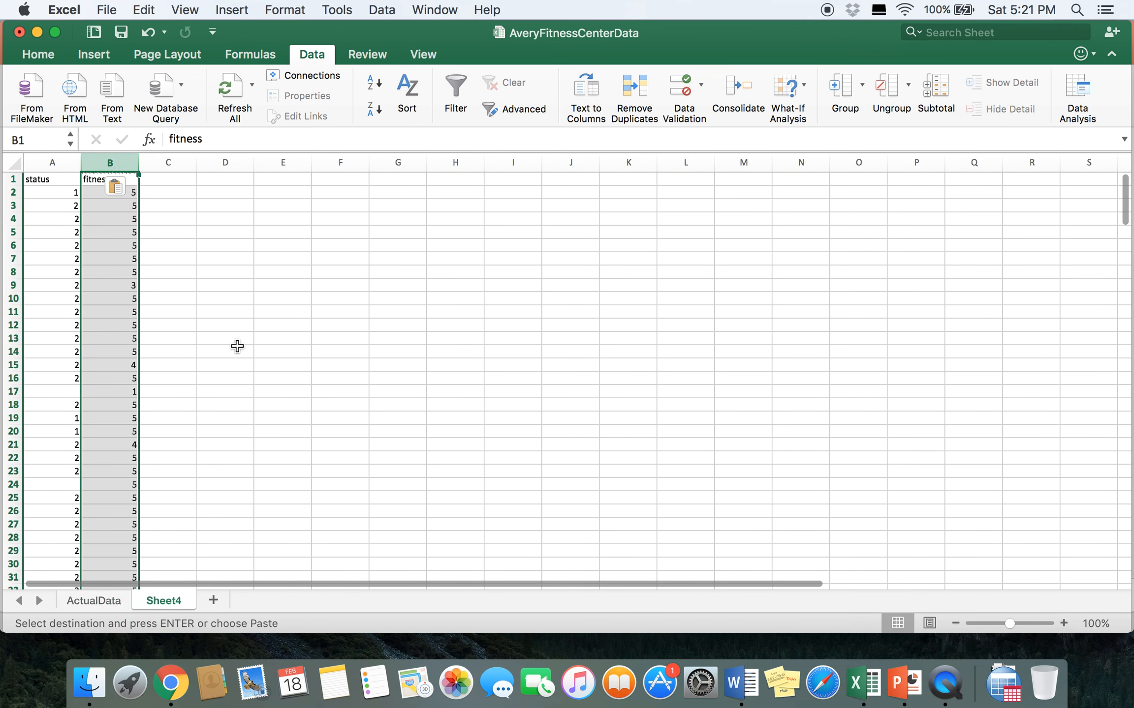
{"action": "left_click", "coordinate": [284, 233]}
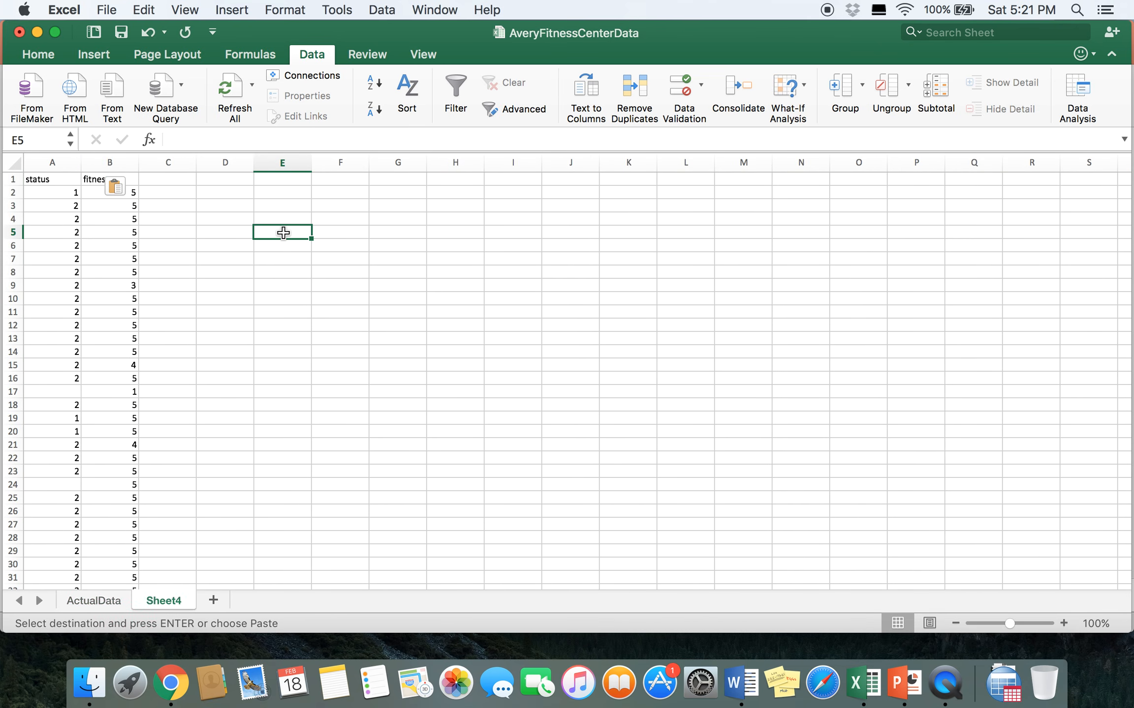
Sort Sheet4 by status from smallest to largest, expanding the selection to include the fitness column
{"action": "left_click", "coordinate": [52, 163]}
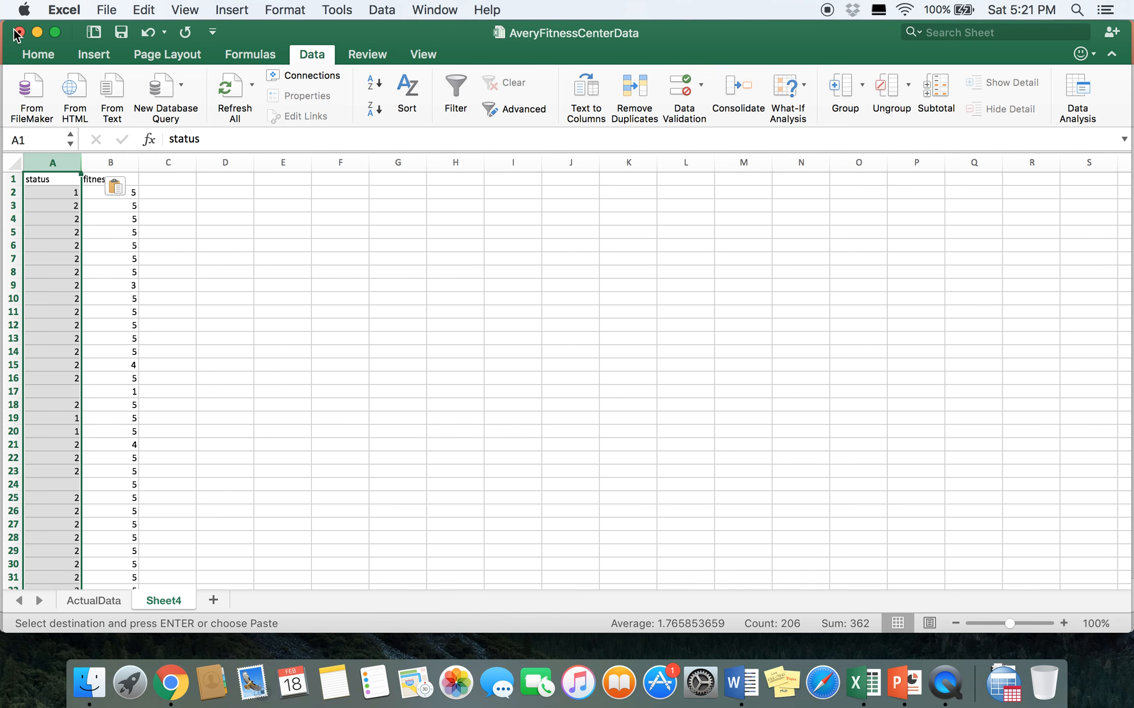
{"action": "left_click", "coordinate": [32, 53]}
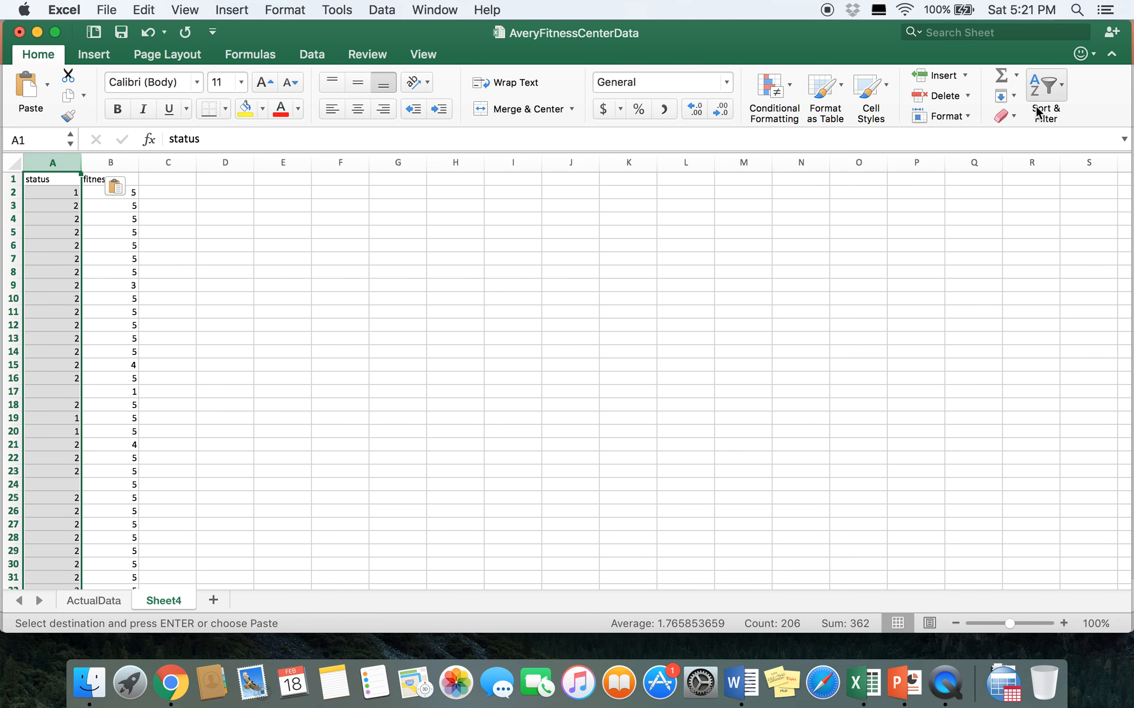
{"action": "left_click", "coordinate": [1043, 84]}
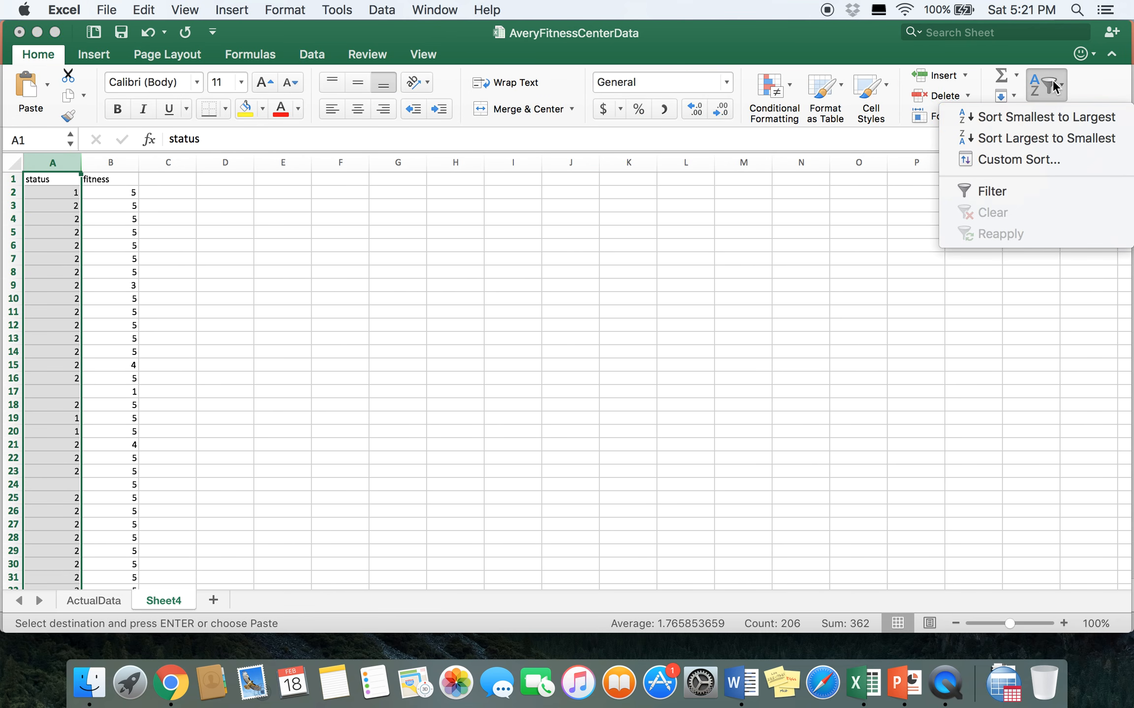
{"action": "left_click", "coordinate": [1007, 118]}
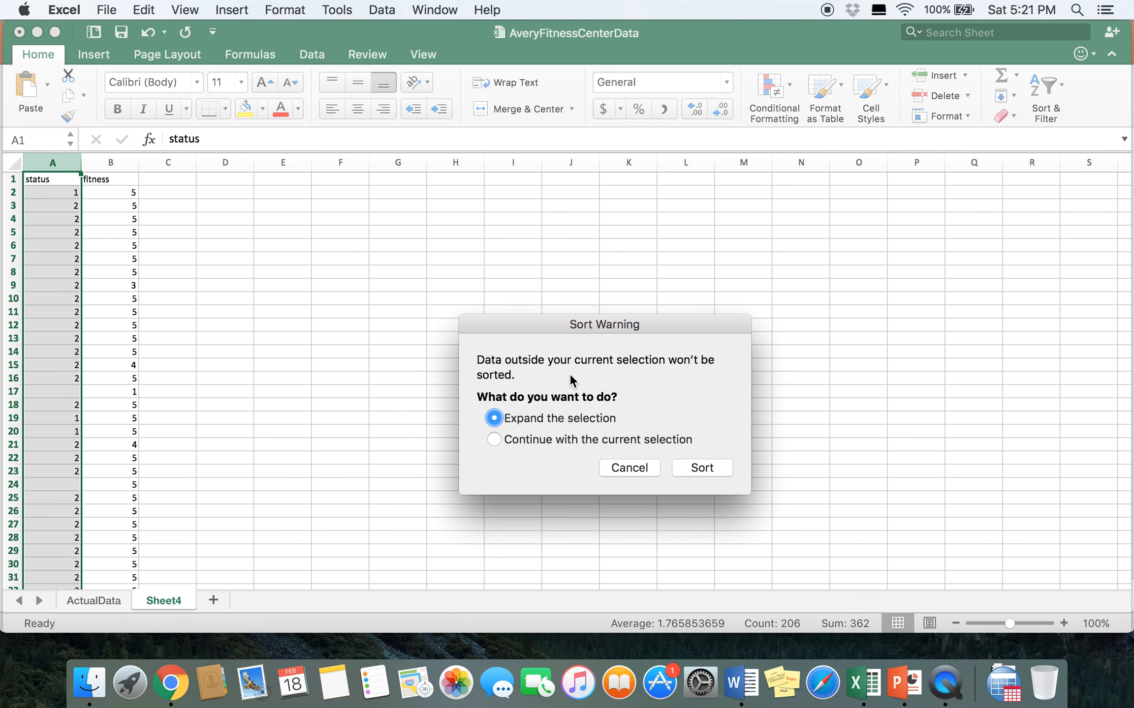
{"action": "left_click", "coordinate": [695, 468]}
{"action": "left_click", "coordinate": [214, 265]}
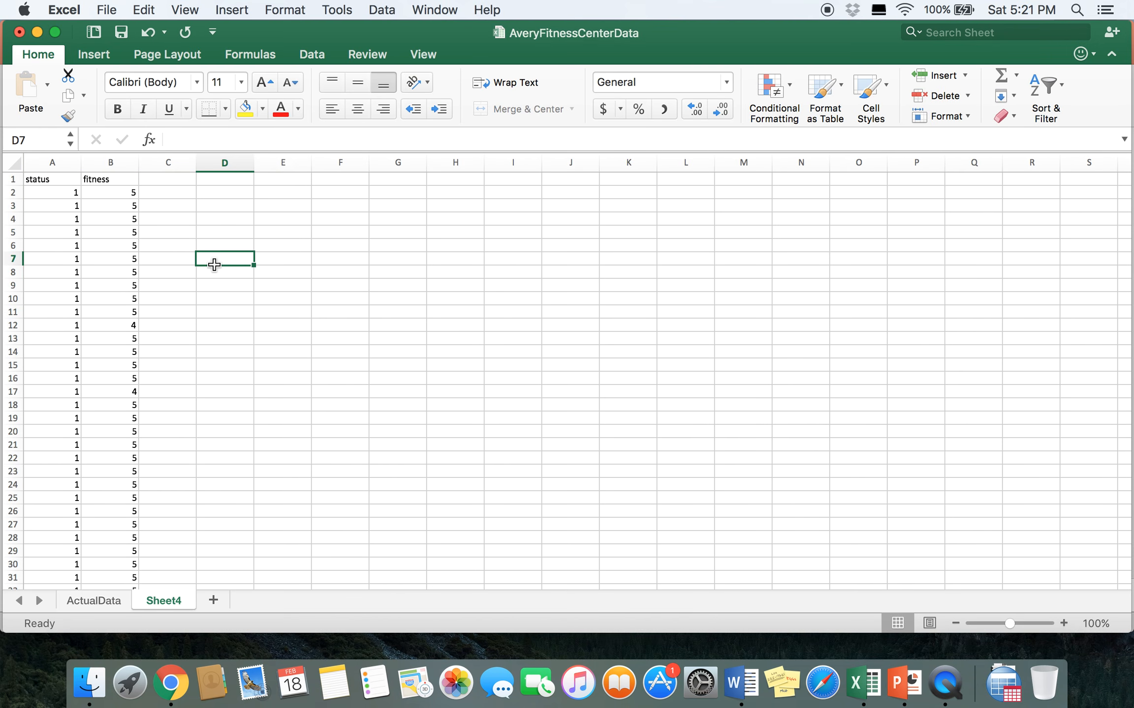
Examine the sorted status column to see which rows belong to status 1 and where status 2 begins
{"action": "scroll", "coordinate": [214, 265], "scroll_direction": "down", "scroll_amount": 5}
{"action": "scroll", "coordinate": [215, 263], "scroll_direction": "up", "scroll_amount": 5}
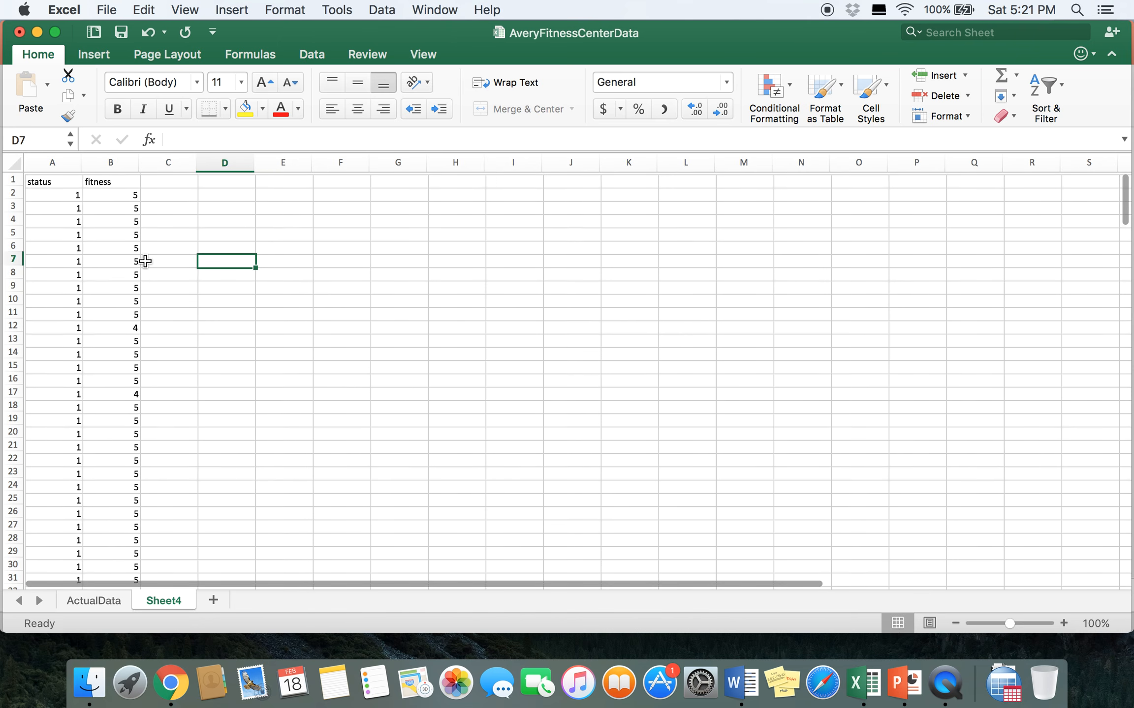
{"action": "left_click", "coordinate": [43, 195]}
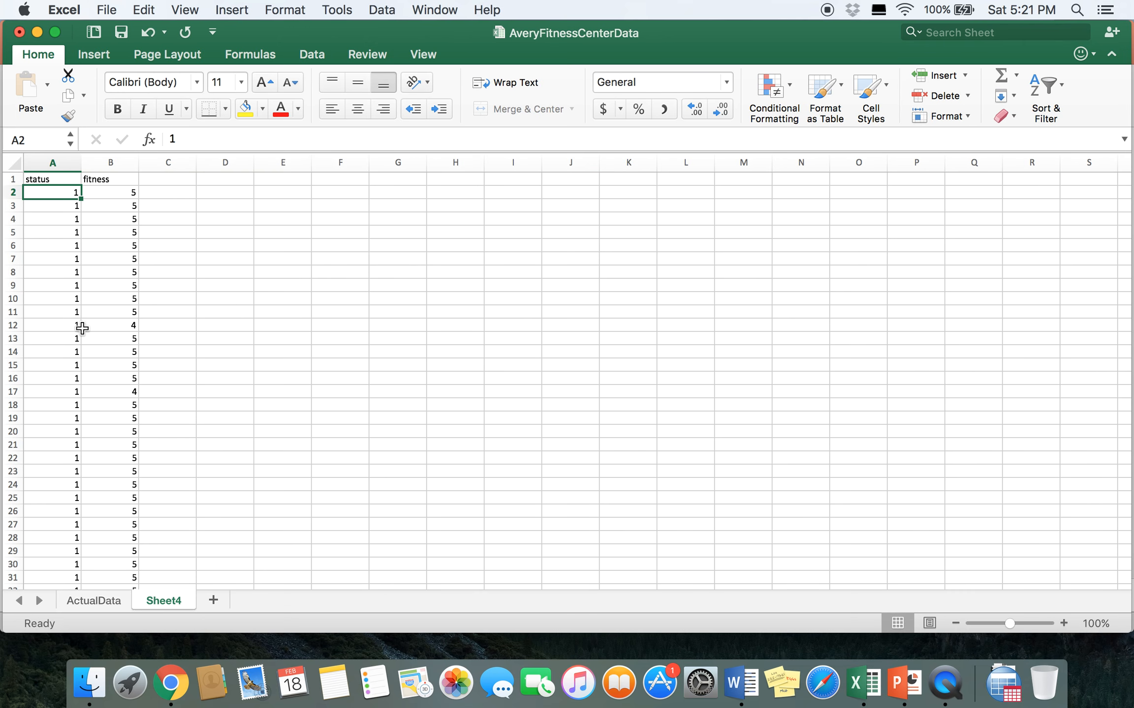
{"action": "scroll", "coordinate": [96, 305], "scroll_direction": "down", "scroll_amount": 5}
{"action": "scroll", "coordinate": [101, 301], "scroll_direction": "down", "scroll_amount": 3}
{"action": "scroll", "coordinate": [101, 301], "scroll_direction": "up", "scroll_amount": 8}
{"action": "scroll", "coordinate": [101, 301], "scroll_direction": "down", "scroll_amount": 11}
{"action": "scroll", "coordinate": [100, 301], "scroll_direction": "down", "scroll_amount": 4}
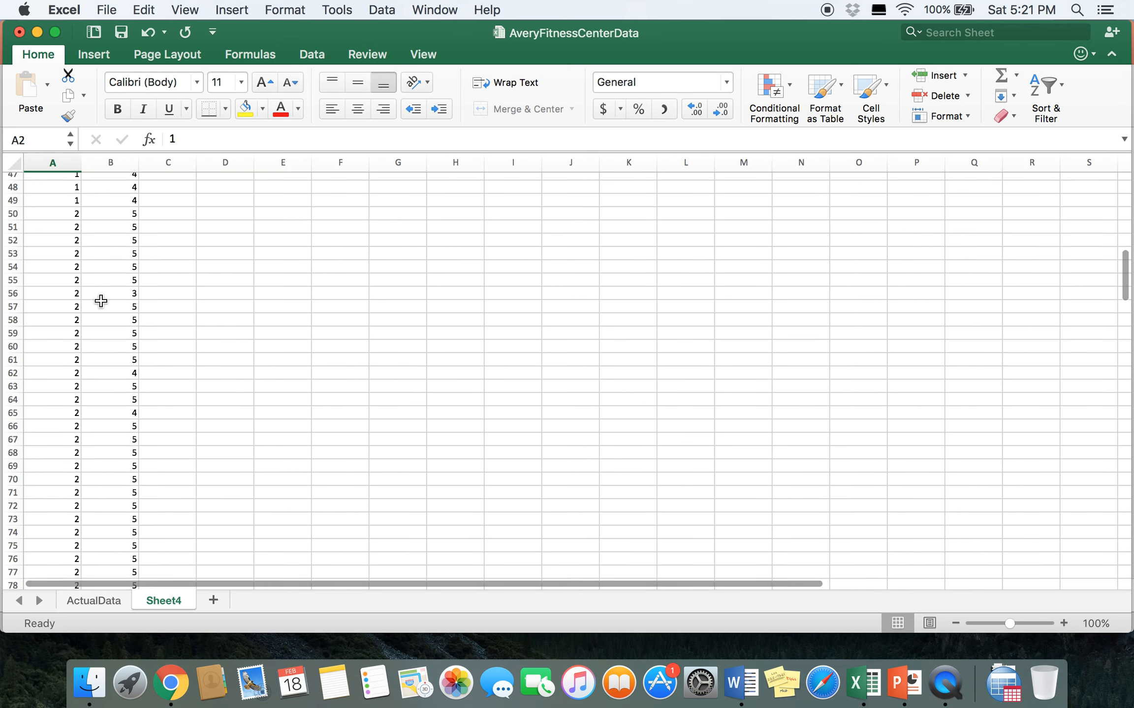
{"action": "scroll", "coordinate": [101, 299], "scroll_direction": "up", "scroll_amount": 5}
{"action": "left_click", "coordinate": [49, 417]}
{"action": "scroll", "coordinate": [103, 446], "scroll_direction": "down", "scroll_amount": 4}
{"action": "scroll", "coordinate": [104, 446], "scroll_direction": "up", "scroll_amount": 2}
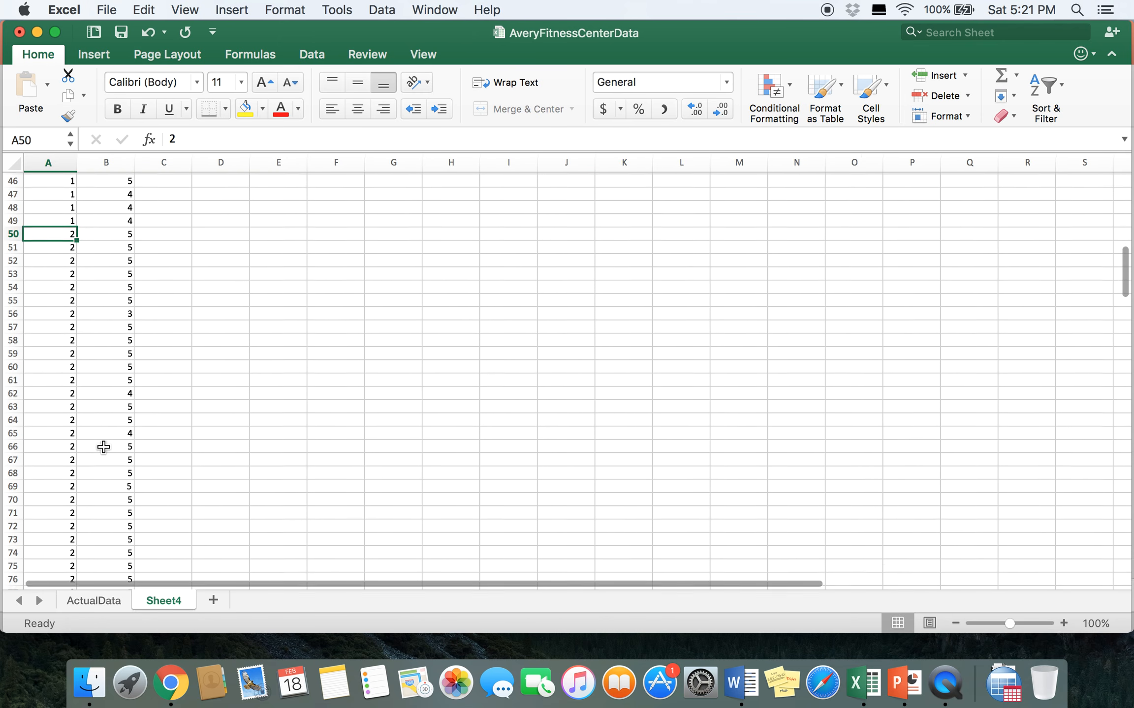
{"action": "scroll", "coordinate": [120, 453], "scroll_direction": "up", "scroll_amount": 10}
{"action": "scroll", "coordinate": [120, 453], "scroll_direction": "up", "scroll_amount": 3}
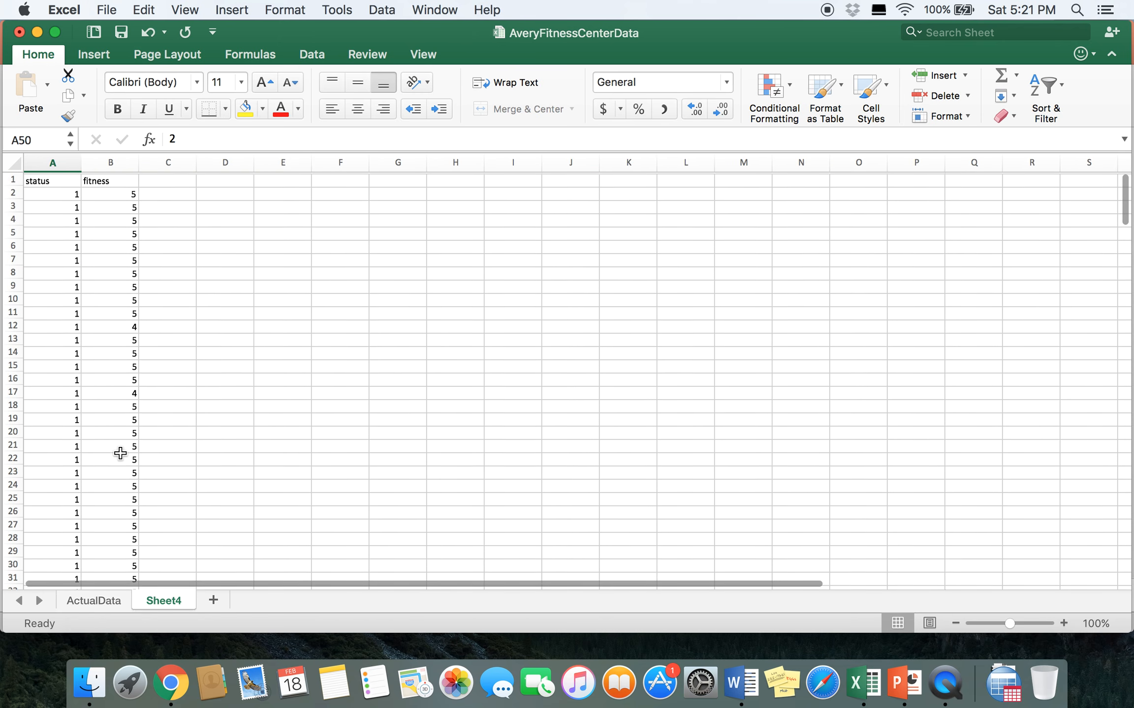
{"action": "left_click", "coordinate": [285, 228]}
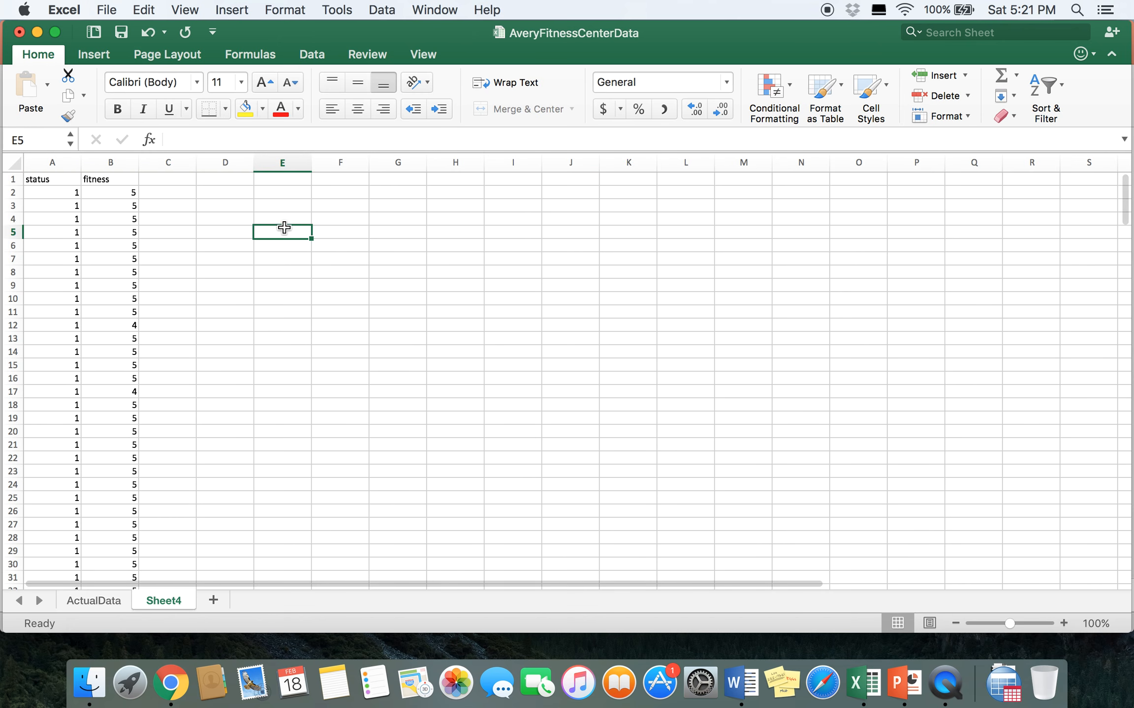
Open the t-Test: Two-Sample Assuming Unequal Variances analysis and clear the previously used variable ranges
{"action": "left_click", "coordinate": [313, 57]}
{"action": "left_click", "coordinate": [1075, 93]}
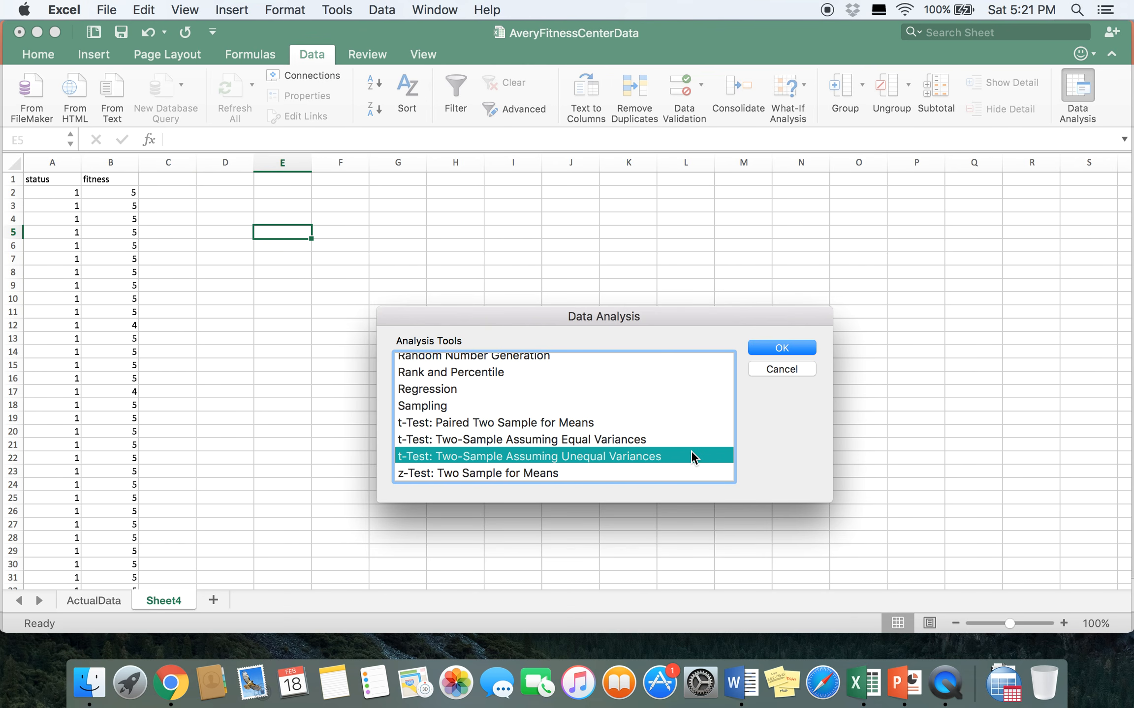
{"action": "left_click", "coordinate": [769, 349]}
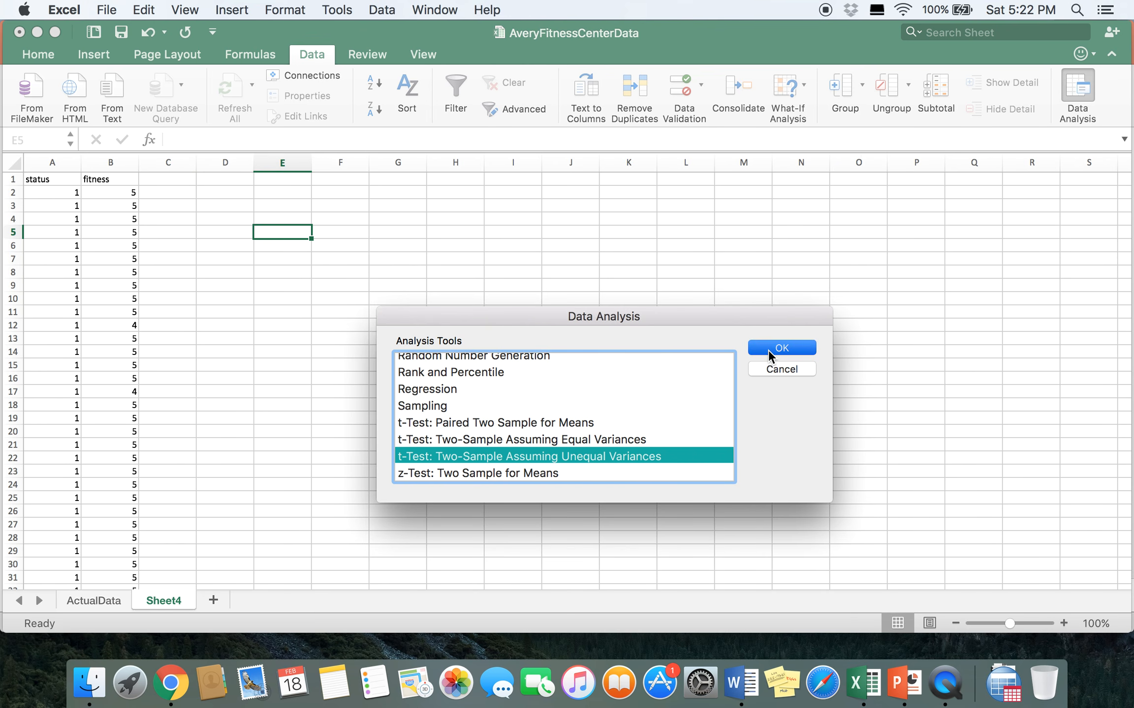
{"action": "key", "text": "BackSpace"}
{"action": "double_click", "coordinate": [663, 343]}
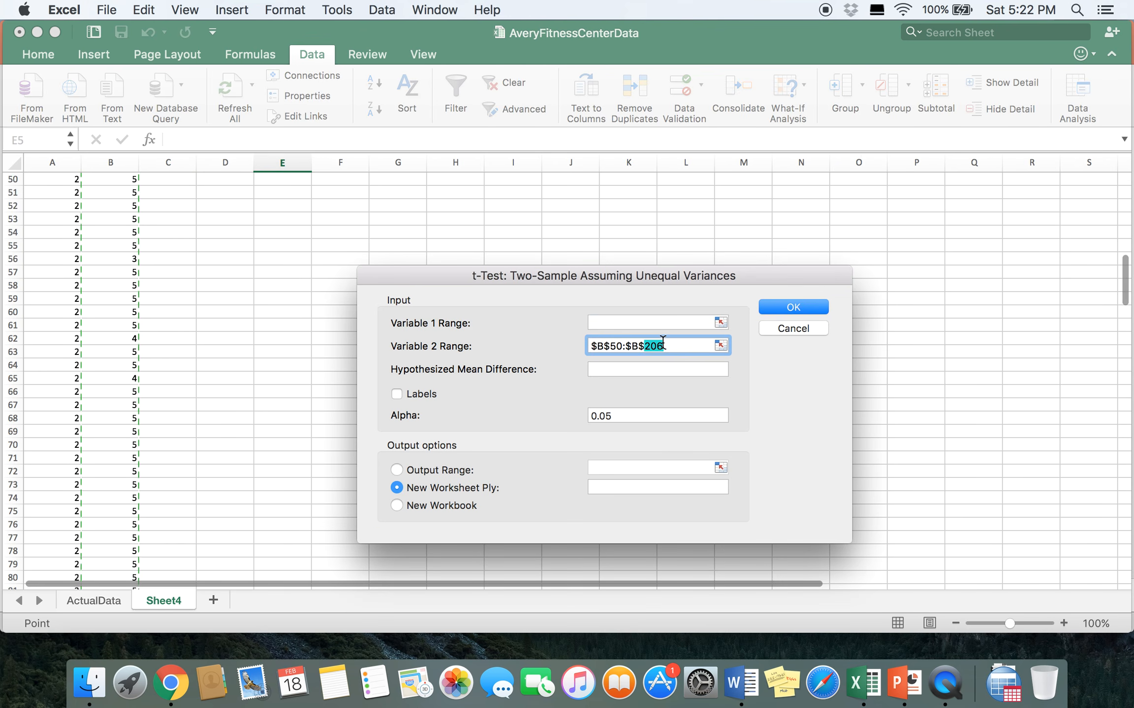
{"action": "left_click_drag", "start_coordinate": [677, 342], "coordinate": [580, 346]}
{"action": "key", "text": "BackSpace"}
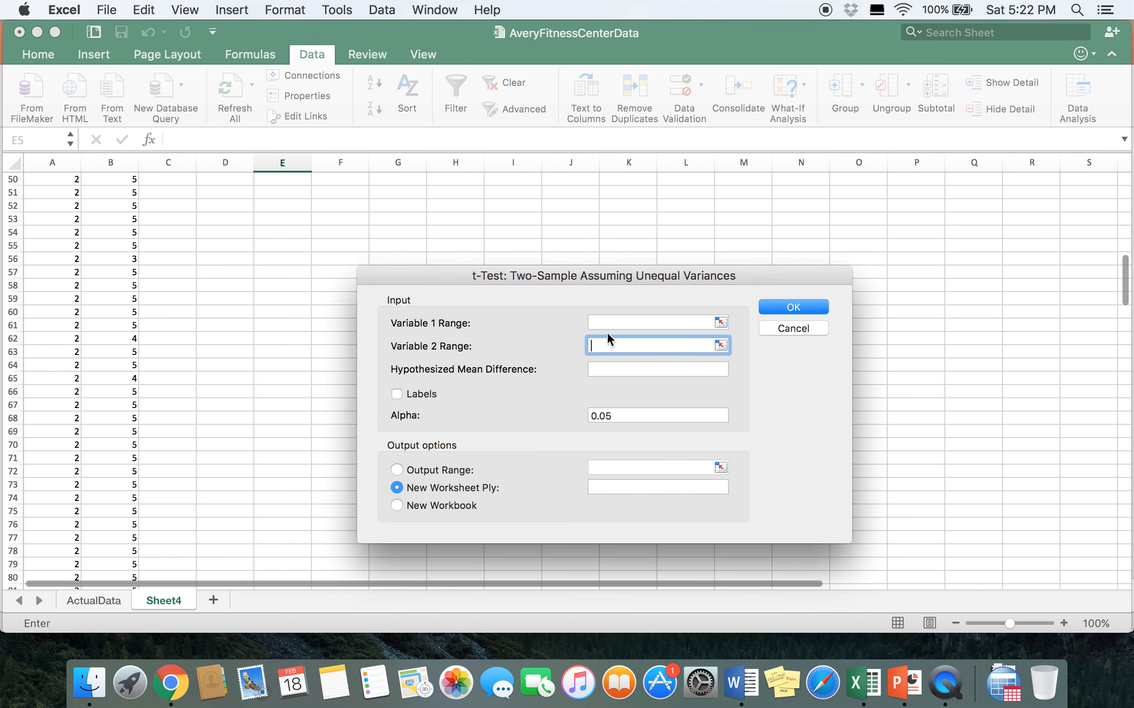
Set the Variable 1 Range to the status 1 fitness scores, $B$2:$B$49
{"action": "left_click", "coordinate": [610, 323]}
{"action": "scroll", "coordinate": [227, 294], "scroll_direction": "up", "scroll_amount": 10}
{"action": "scroll", "coordinate": [228, 290], "scroll_direction": "up", "scroll_amount": 3}
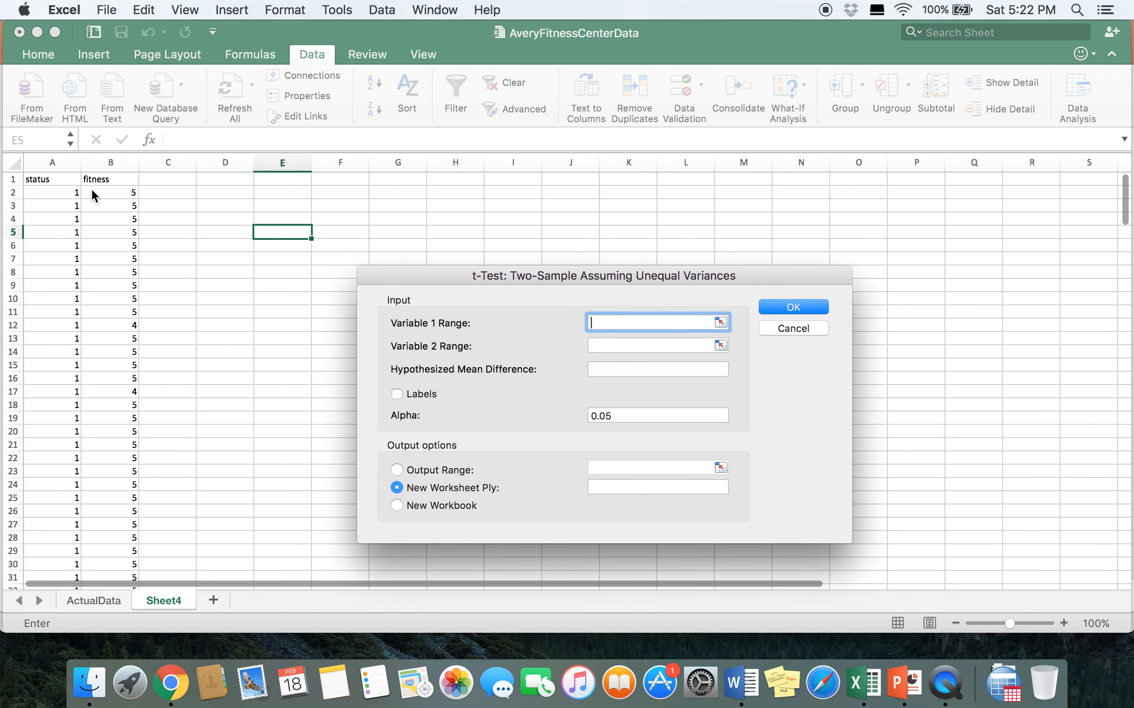
{"action": "left_click_drag", "start_coordinate": [100, 186], "coordinate": [96, 459]}
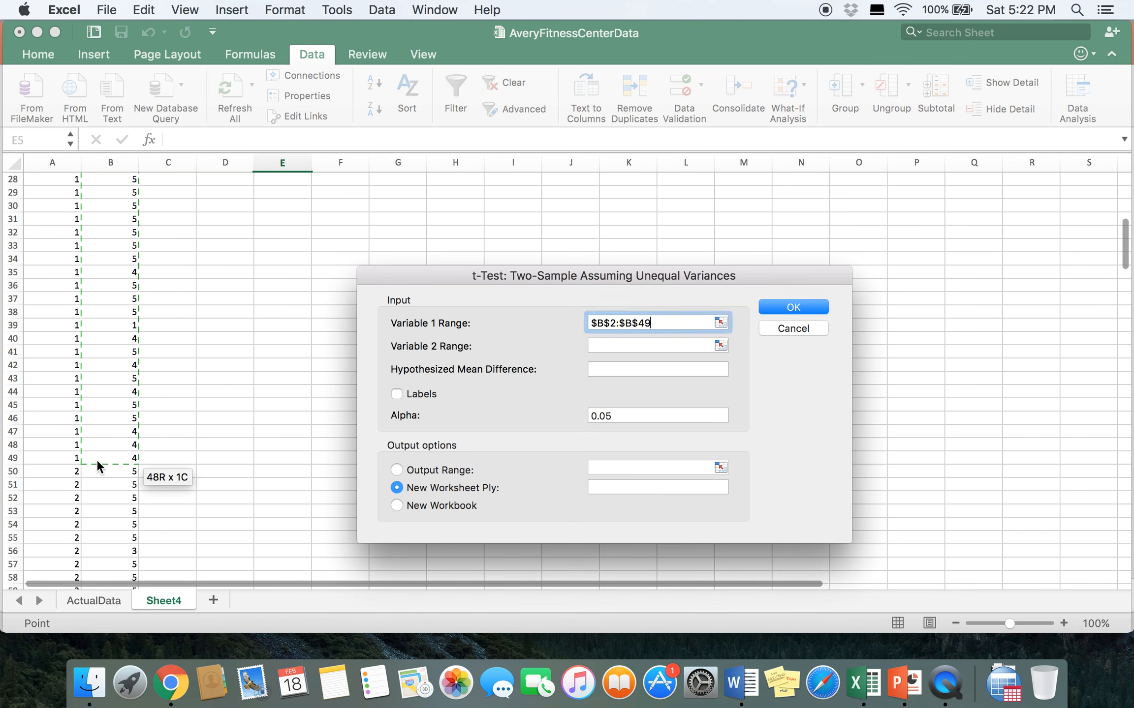
Set the Variable 2 Range to the status 2 fitness scores, $B$50:$B$206, and run the t-test with output to a new worksheet
{"action": "left_click", "coordinate": [620, 345]}
{"action": "scroll", "coordinate": [219, 371], "scroll_direction": "down", "scroll_amount": 3}
{"action": "left_click_drag", "start_coordinate": [101, 348], "coordinate": [117, 416]}
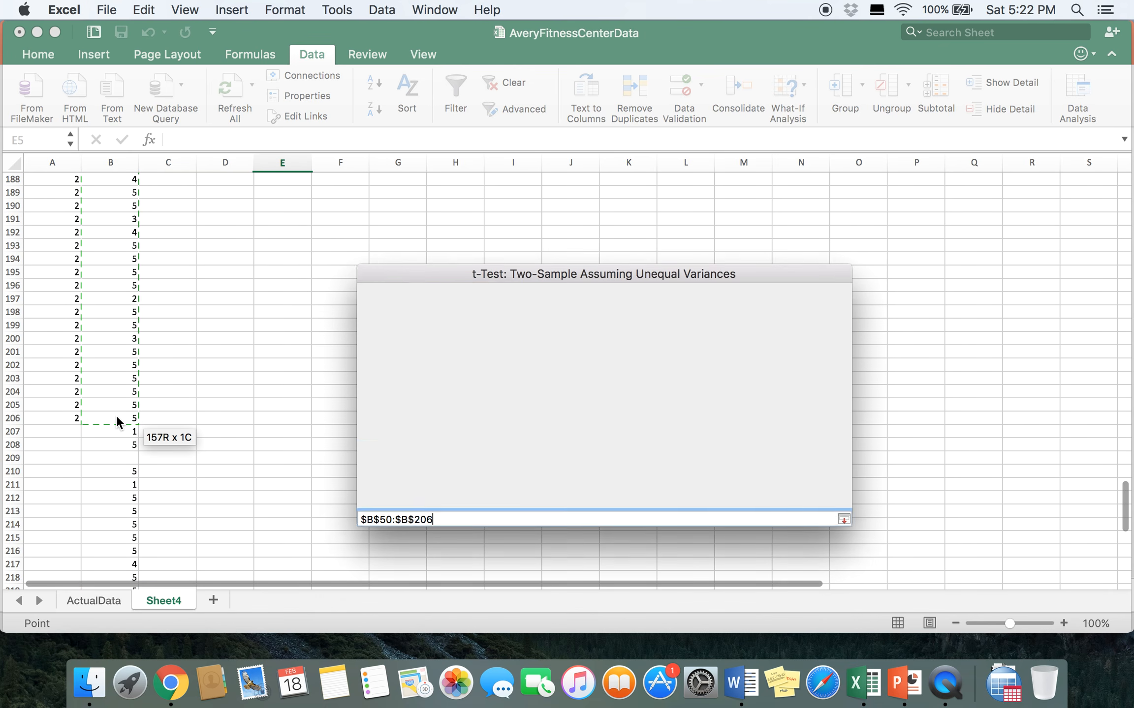
{"action": "scroll", "coordinate": [121, 415], "scroll_direction": "down", "scroll_amount": 3}
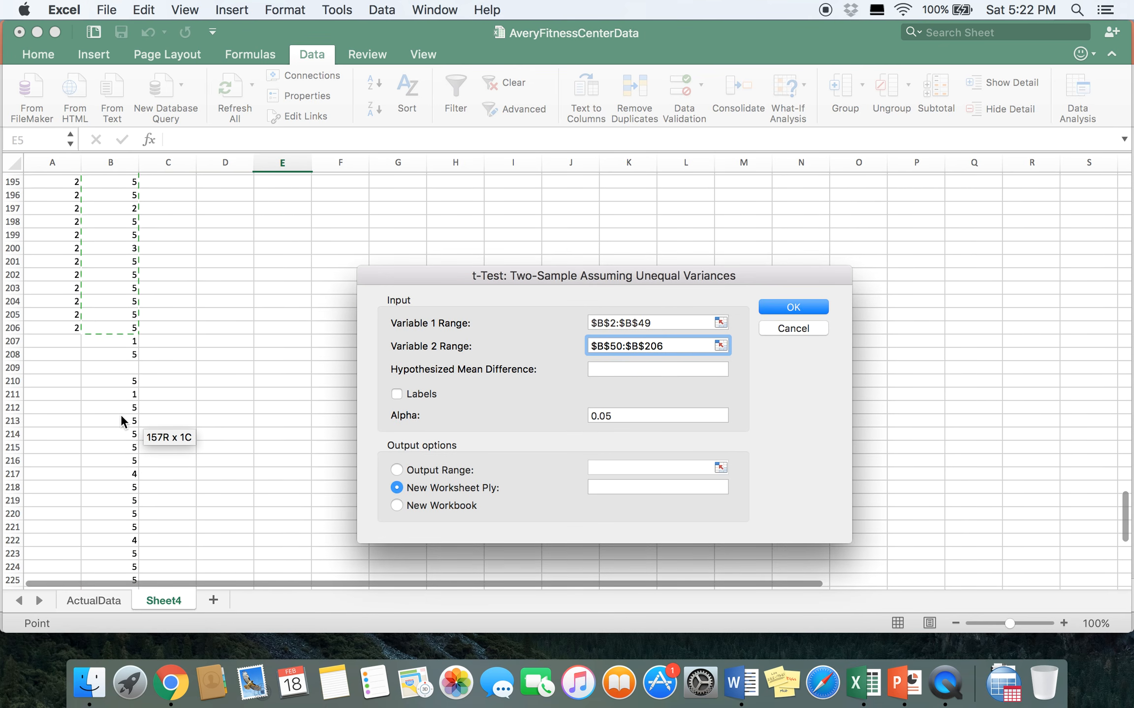
{"action": "scroll", "coordinate": [121, 443], "scroll_direction": "up", "scroll_amount": 1}
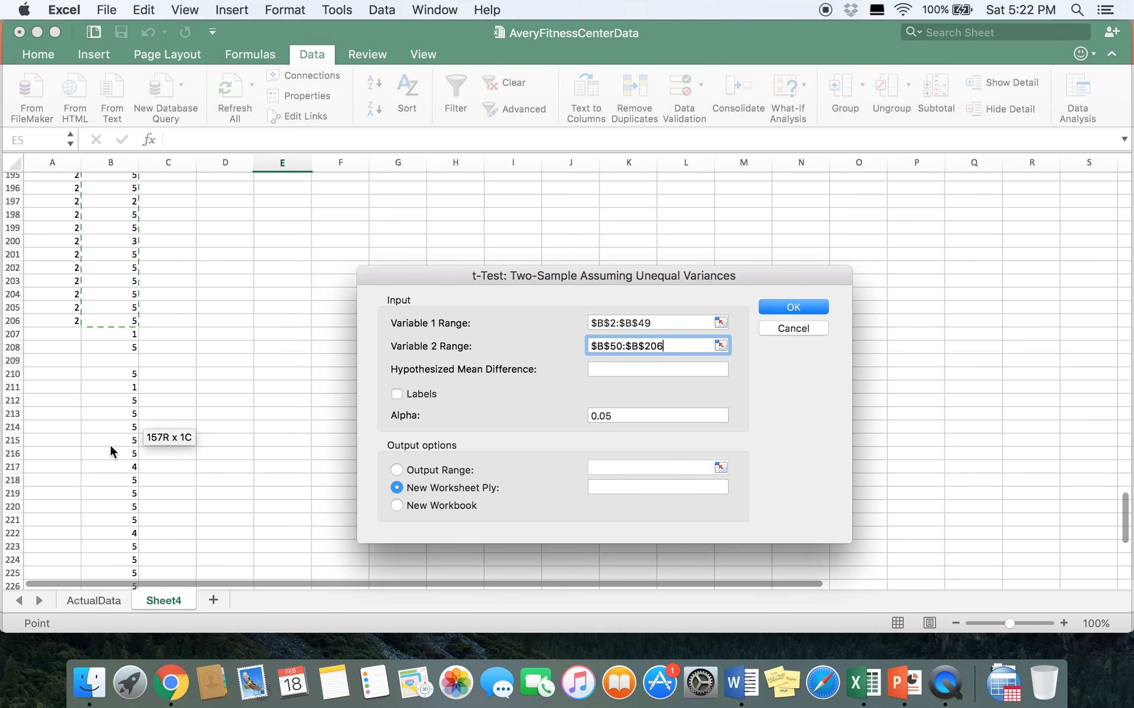
{"action": "left_click", "coordinate": [793, 307]}
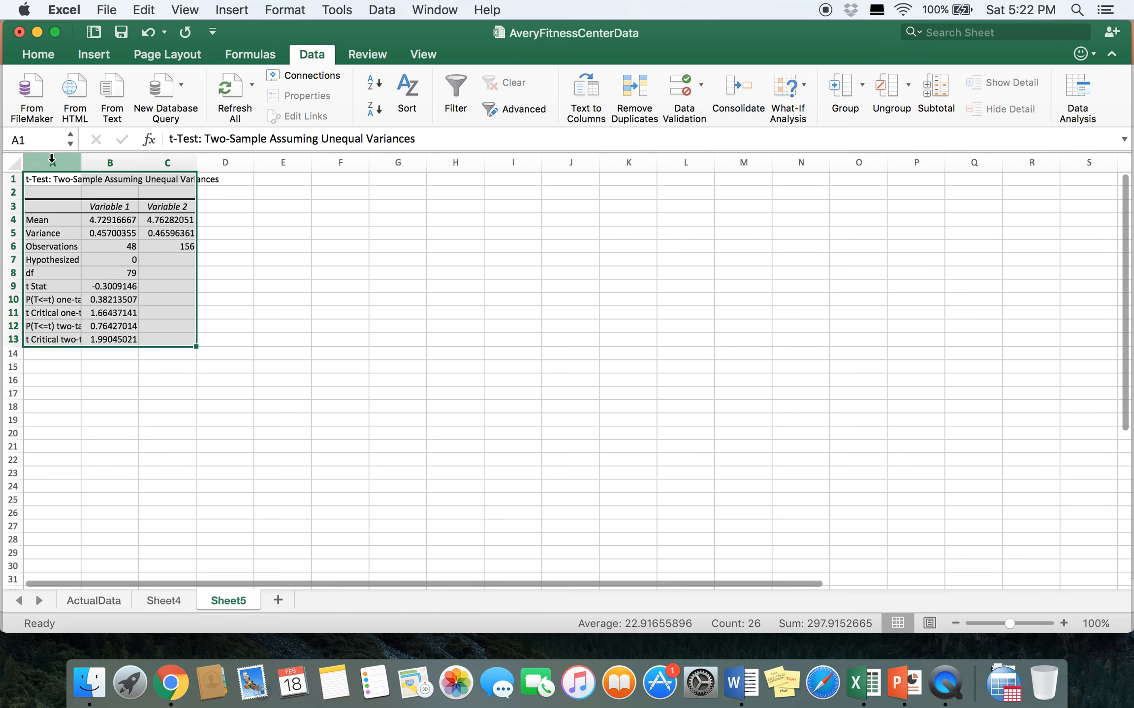
Widen columns A and B of the t-test output so the row labels and values fit
{"action": "left_click", "coordinate": [75, 162]}
{"action": "left_click_drag", "start_coordinate": [80, 163], "coordinate": [294, 162]}
{"action": "left_click", "coordinate": [217, 163]}
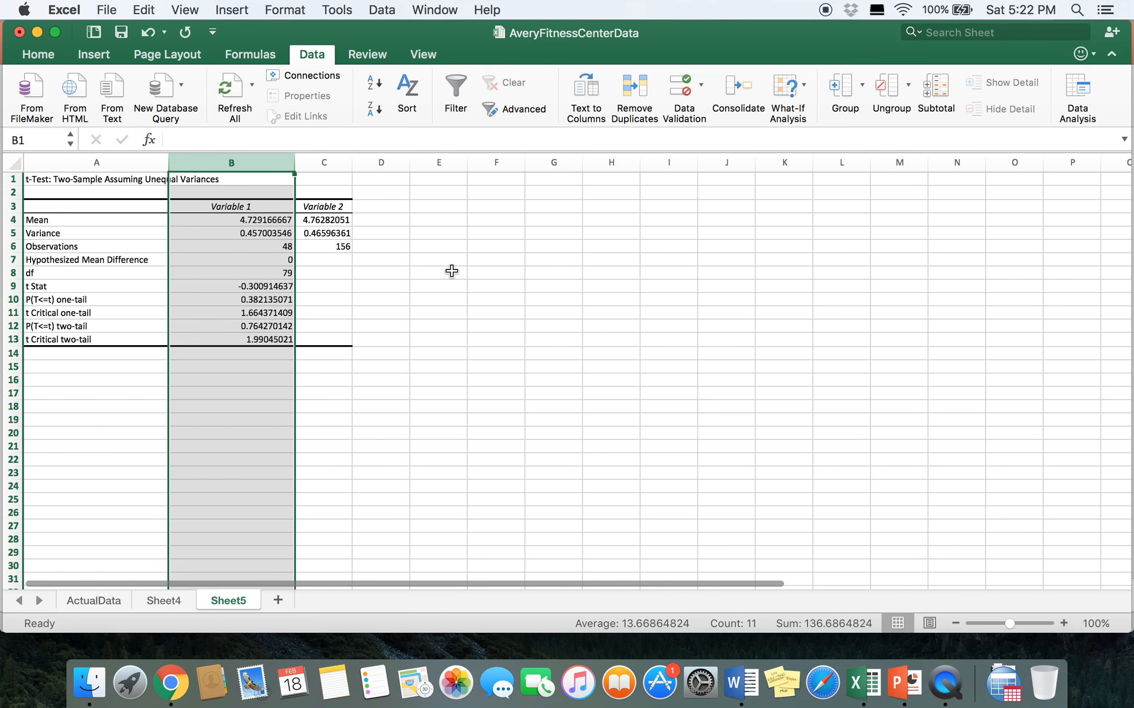
{"action": "left_click", "coordinate": [478, 338]}
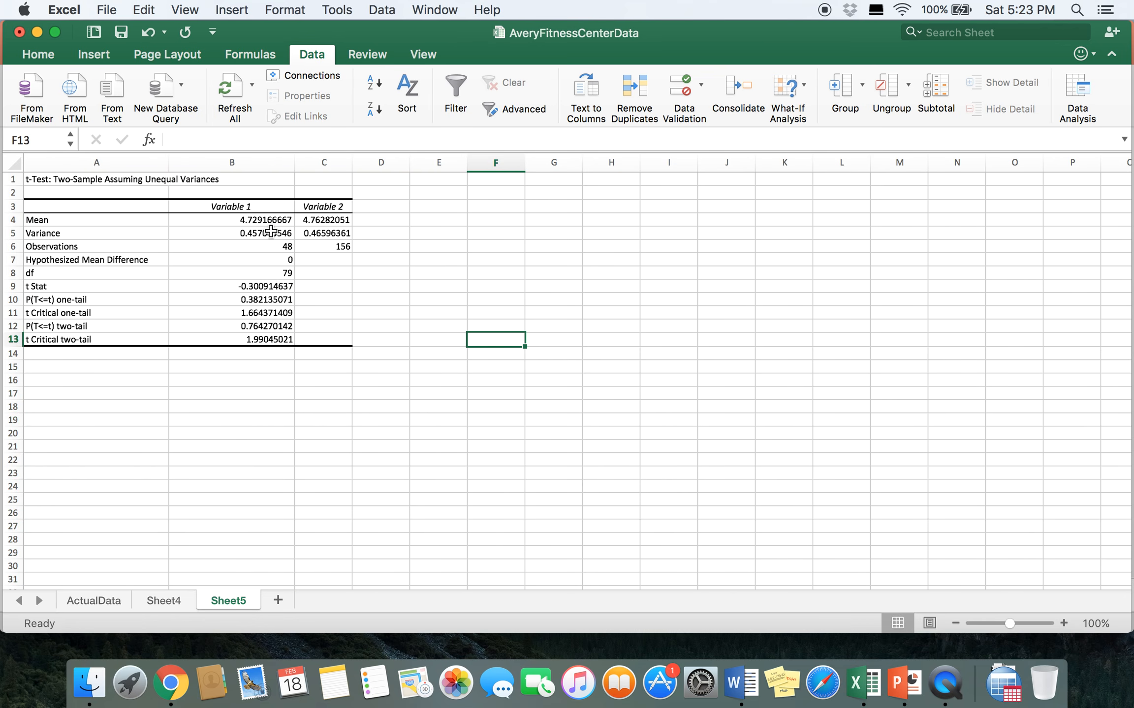
Examine both group means and the two-tail p-value in the fitness t-test output
{"action": "left_click", "coordinate": [235, 221]}
{"action": "left_click", "coordinate": [322, 223]}
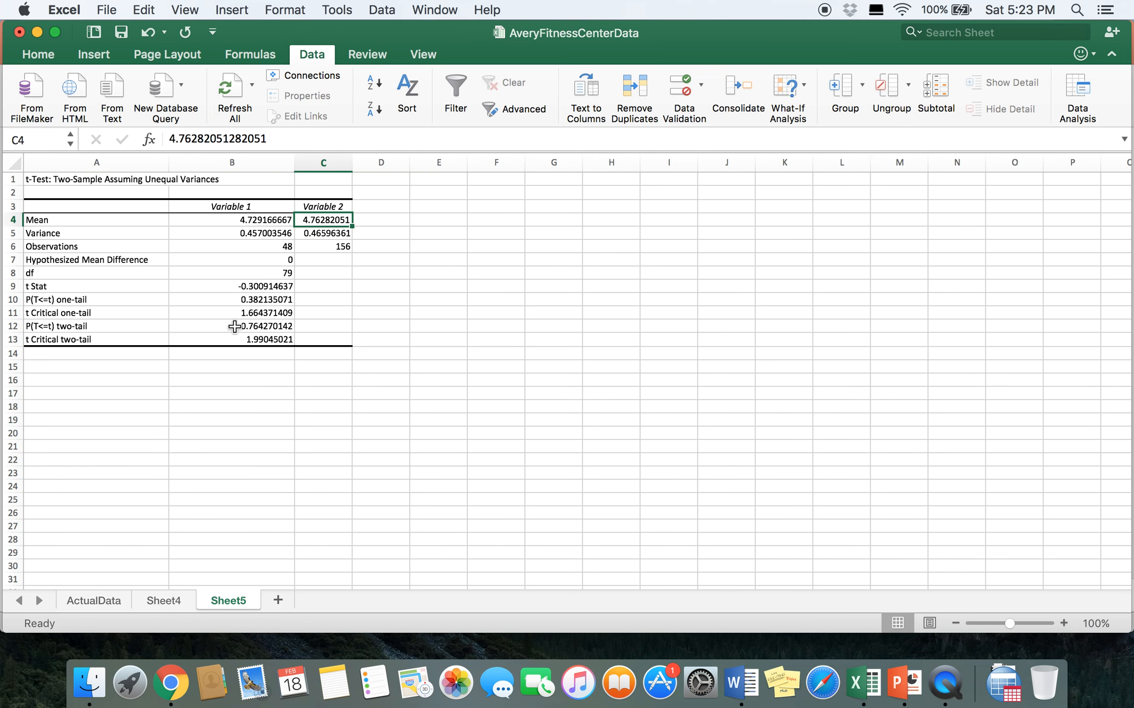
{"action": "left_click", "coordinate": [201, 326]}
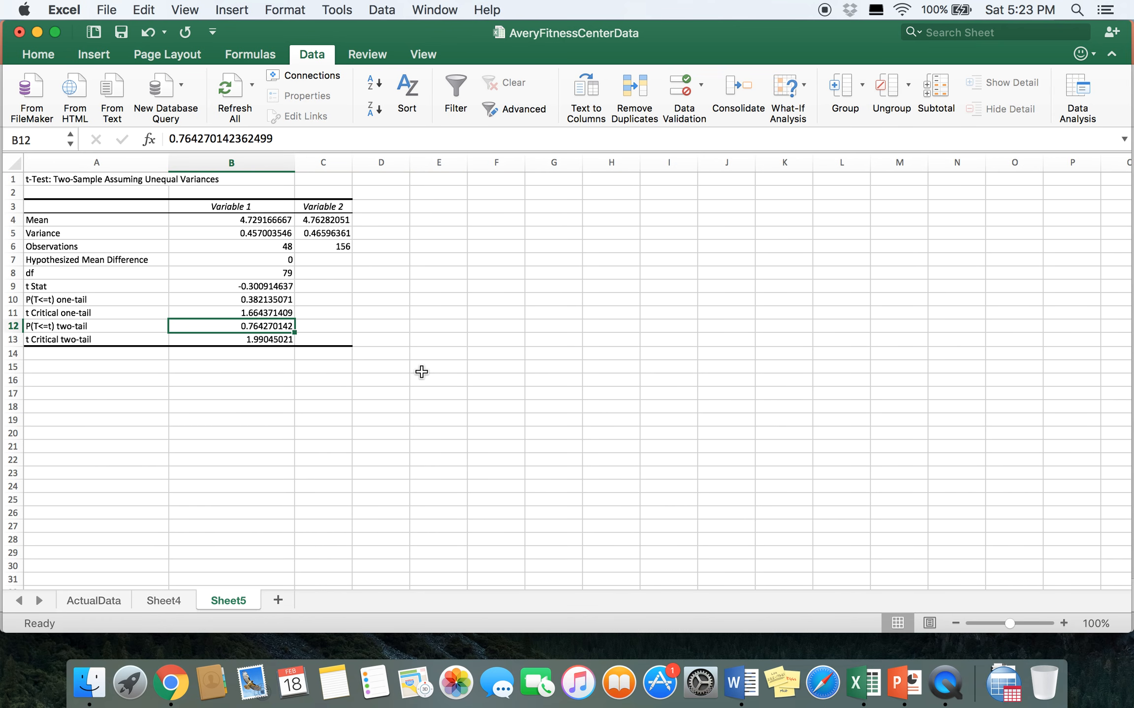
{"action": "left_click", "coordinate": [225, 220]}
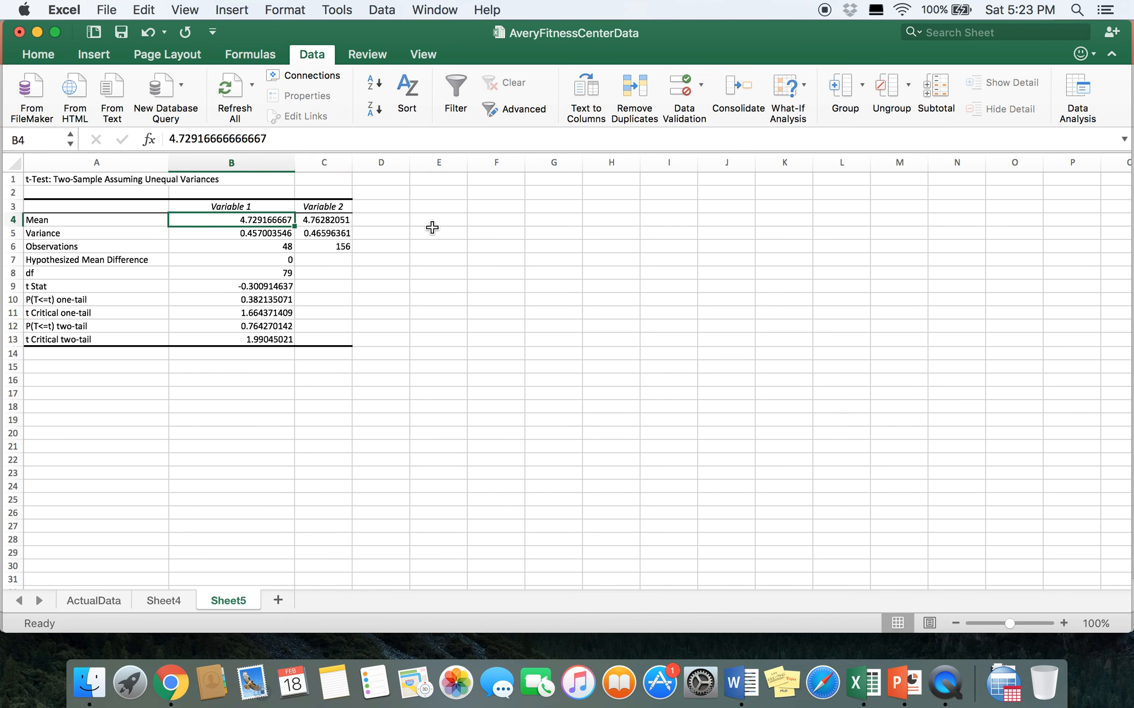
{"action": "left_click", "coordinate": [330, 222]}
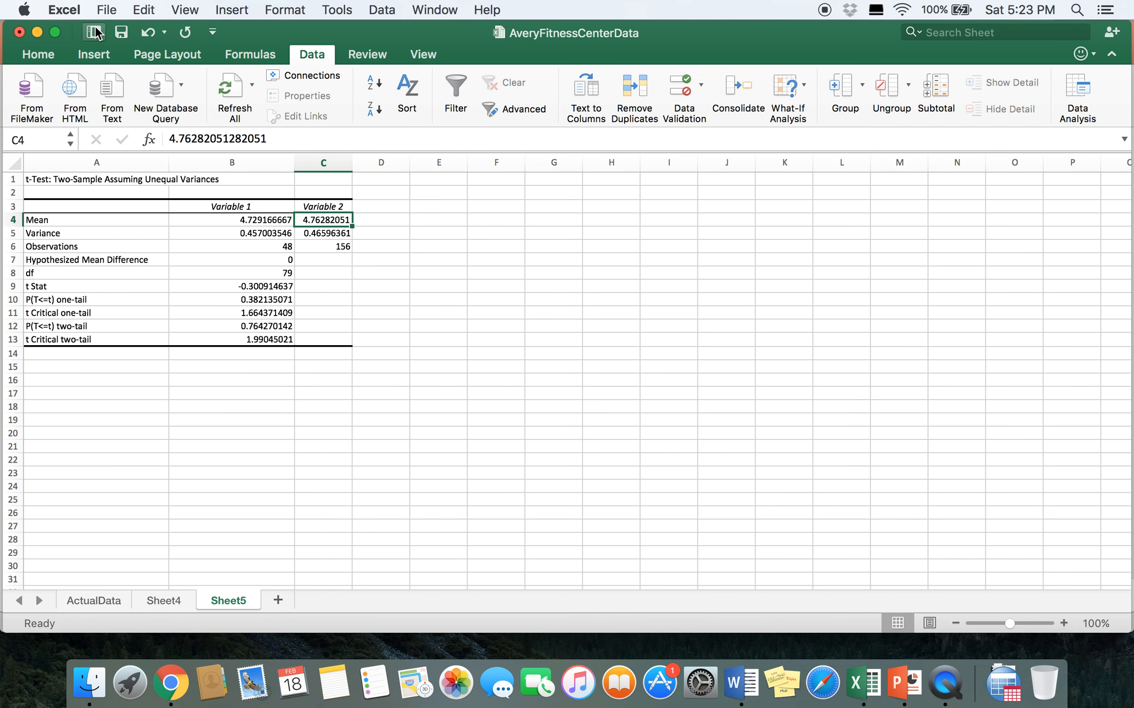
Add a new worksheet and copy the gender column from ActualData into its column A
{"action": "left_click", "coordinate": [94, 600]}
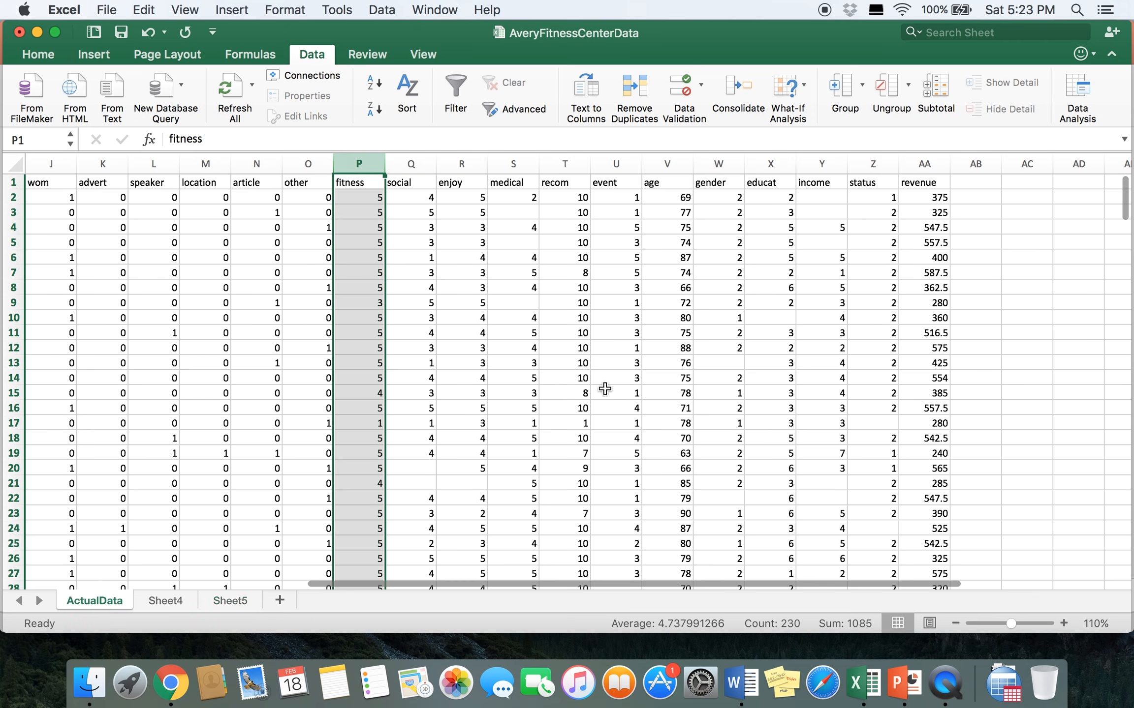
{"action": "left_click", "coordinate": [714, 211]}
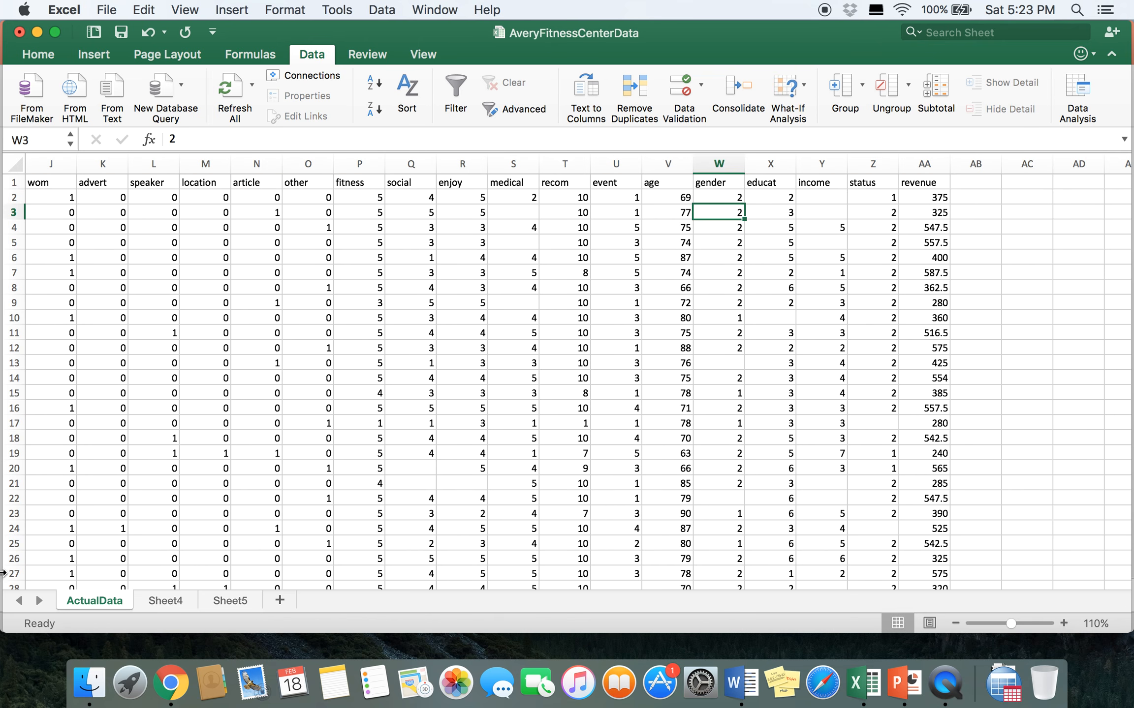
{"action": "left_click", "coordinate": [280, 600]}
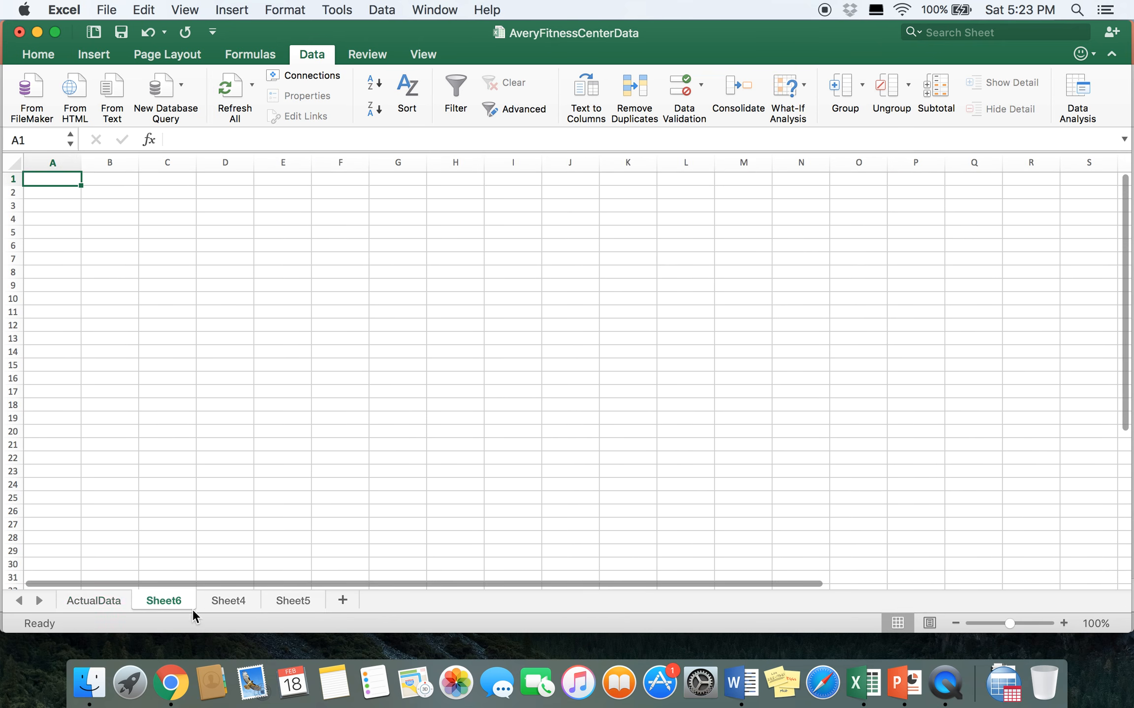
{"action": "left_click", "coordinate": [101, 601]}
{"action": "left_click", "coordinate": [714, 164]}
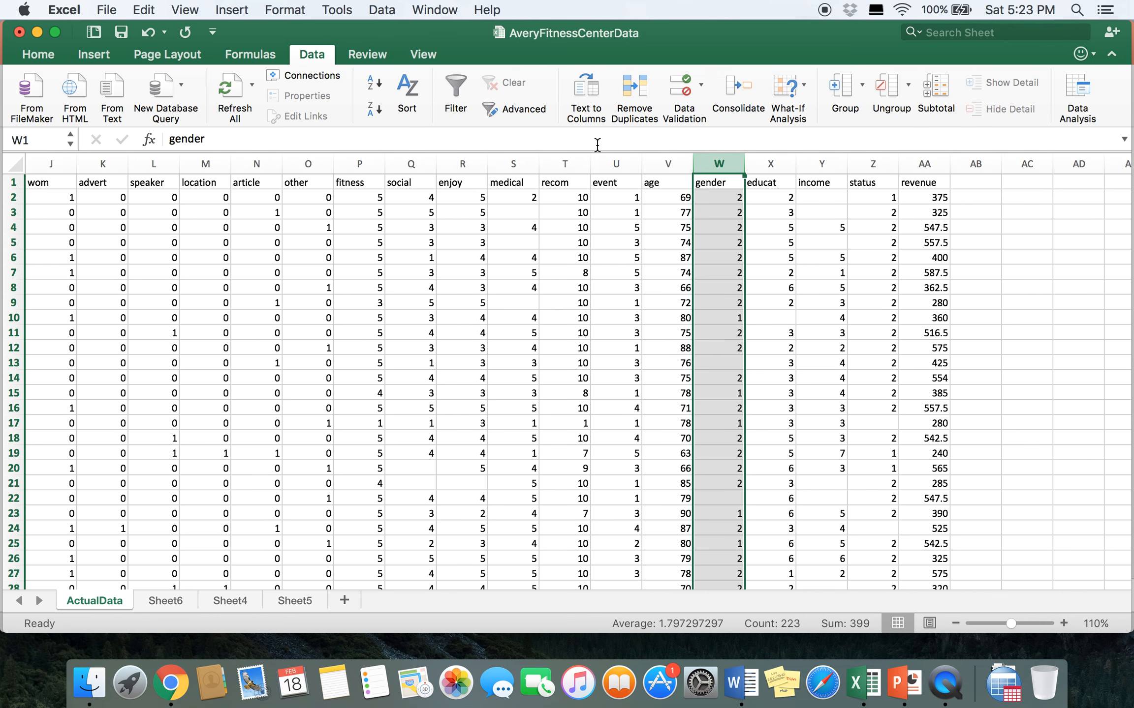
{"action": "key", "text": "super+c"}
{"action": "left_click", "coordinate": [167, 600]}
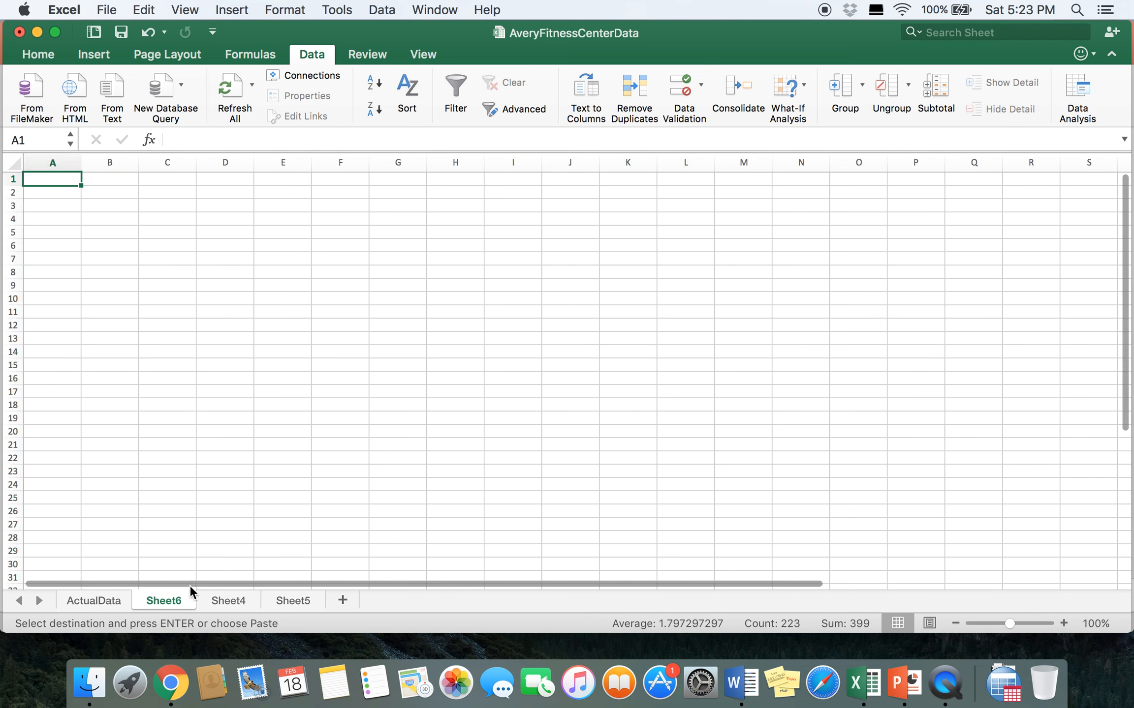
{"action": "key", "text": "super+v"}
Copy the enjoy column from ActualData into column B of the new worksheet, beside gender
{"action": "left_click", "coordinate": [81, 602]}
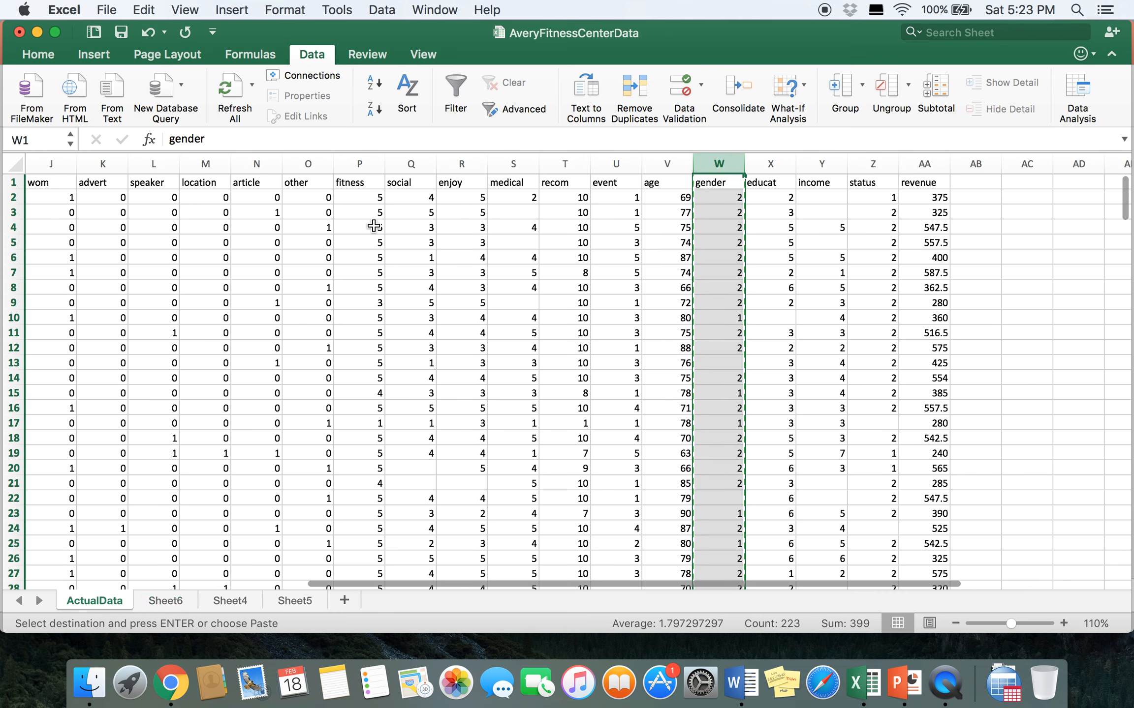
{"action": "left_click", "coordinate": [461, 163]}
{"action": "key", "text": "super+c"}
{"action": "left_click", "coordinate": [165, 601]}
{"action": "left_click", "coordinate": [121, 191]}
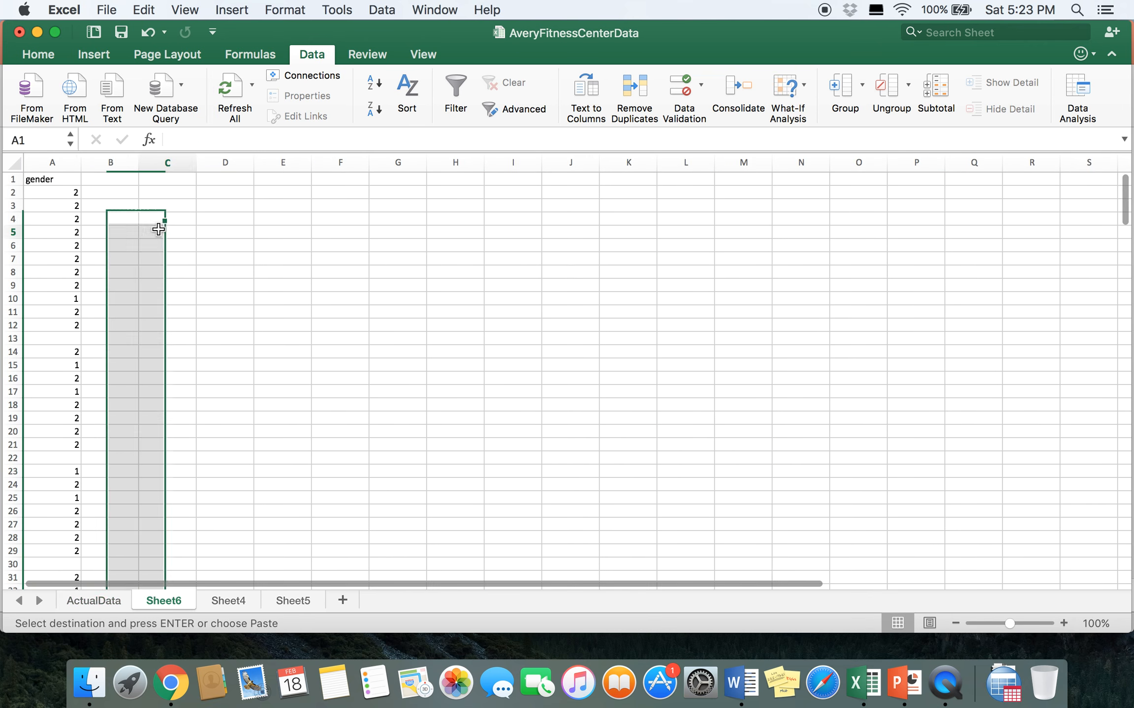
{"action": "left_click", "coordinate": [121, 179]}
{"action": "key", "text": "super+v"}
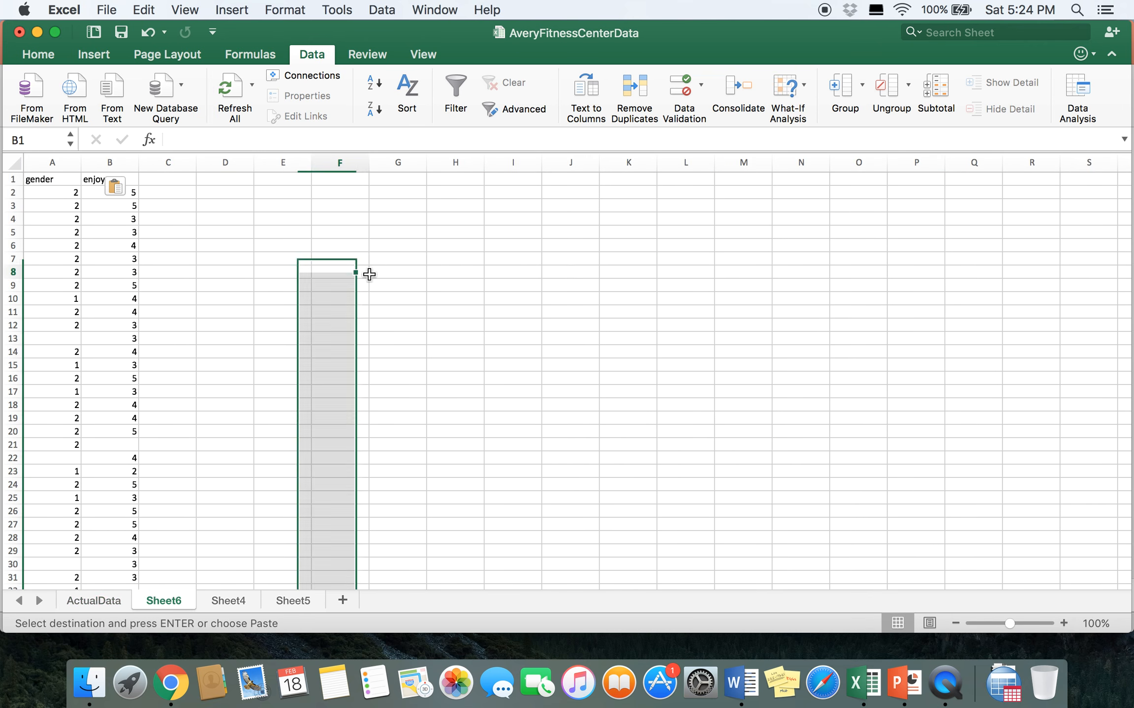
{"action": "left_click", "coordinate": [367, 274]}
Sort the copied data by gender from smallest to largest, expanding the selection to keep the enjoy scores with their rows
{"action": "left_click", "coordinate": [53, 163]}
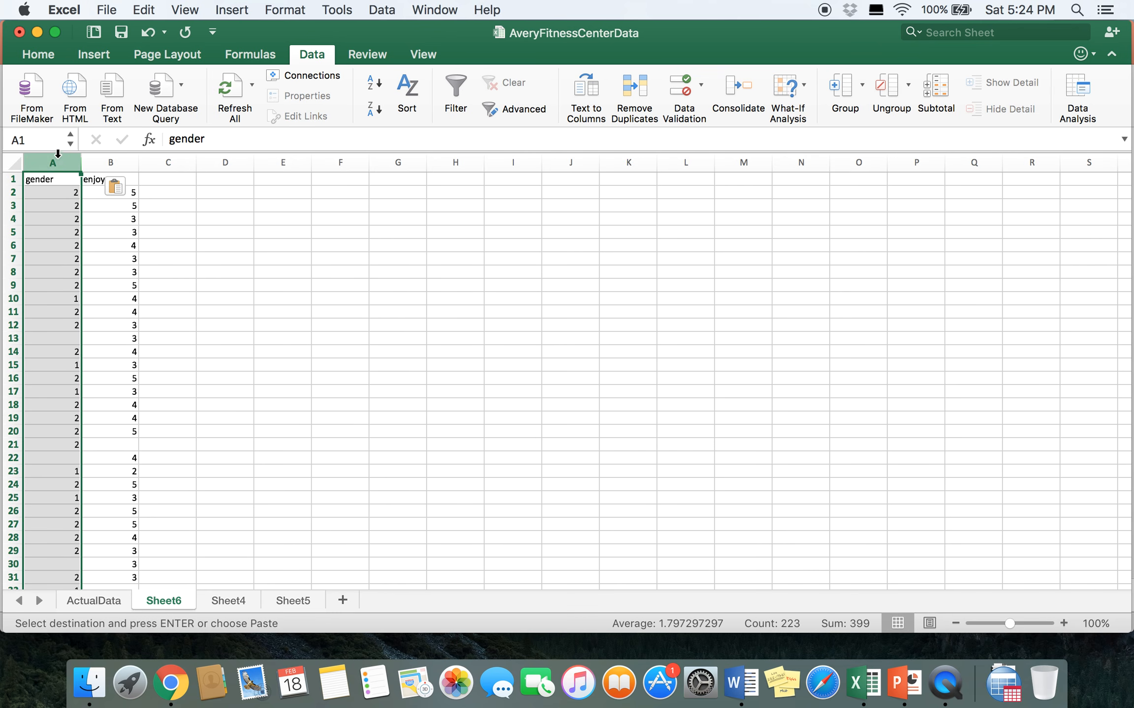
{"action": "left_click", "coordinate": [34, 55]}
{"action": "left_click", "coordinate": [1045, 86]}
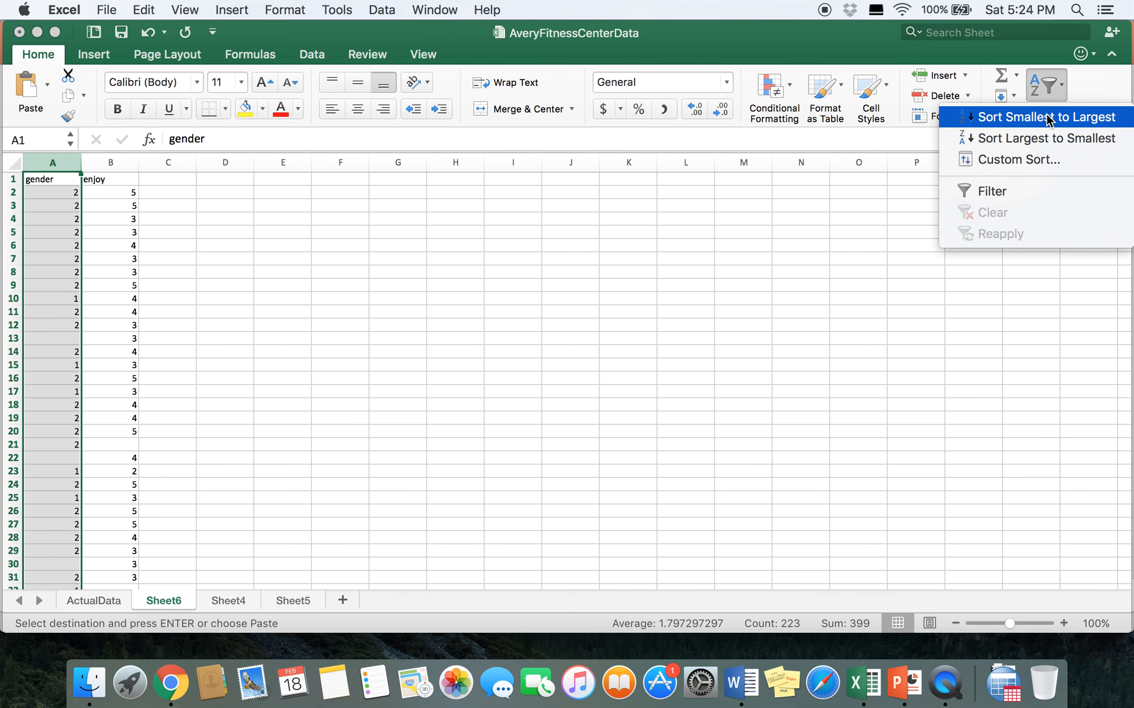
{"action": "left_click", "coordinate": [1047, 118]}
{"action": "left_click", "coordinate": [679, 466]}
{"action": "left_click", "coordinate": [182, 206]}
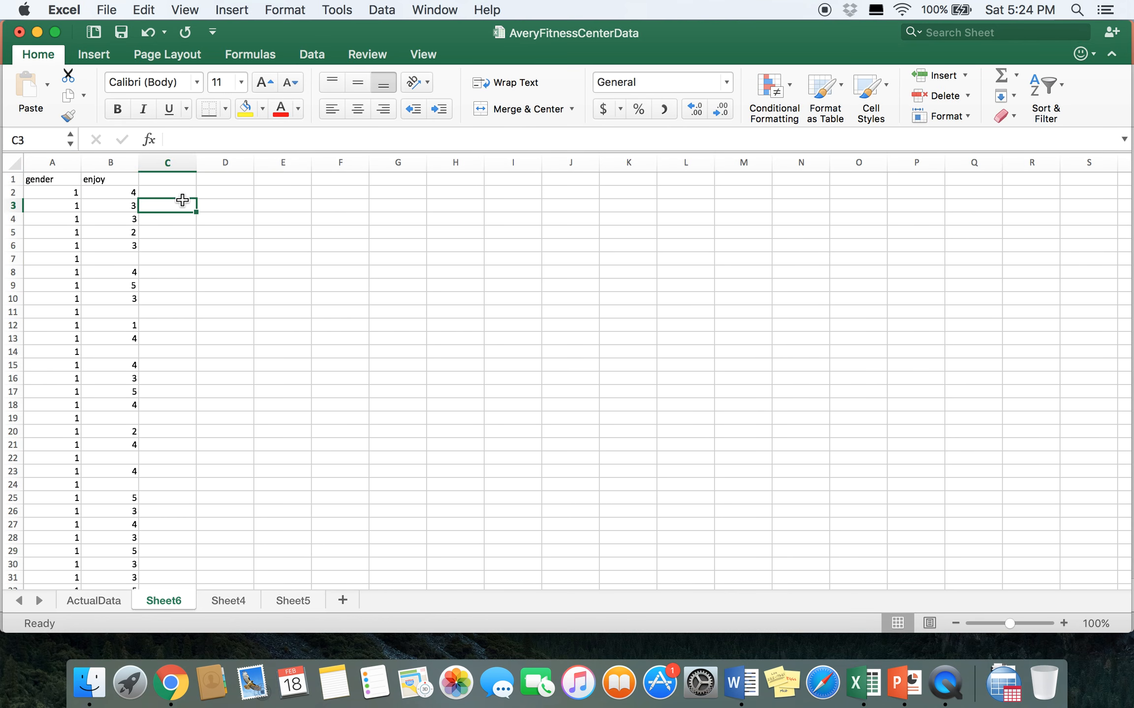
Open the t-Test: Two-Sample Assuming Unequal Variances analysis for the gender data and clear both old variable ranges
{"action": "left_click", "coordinate": [315, 54]}
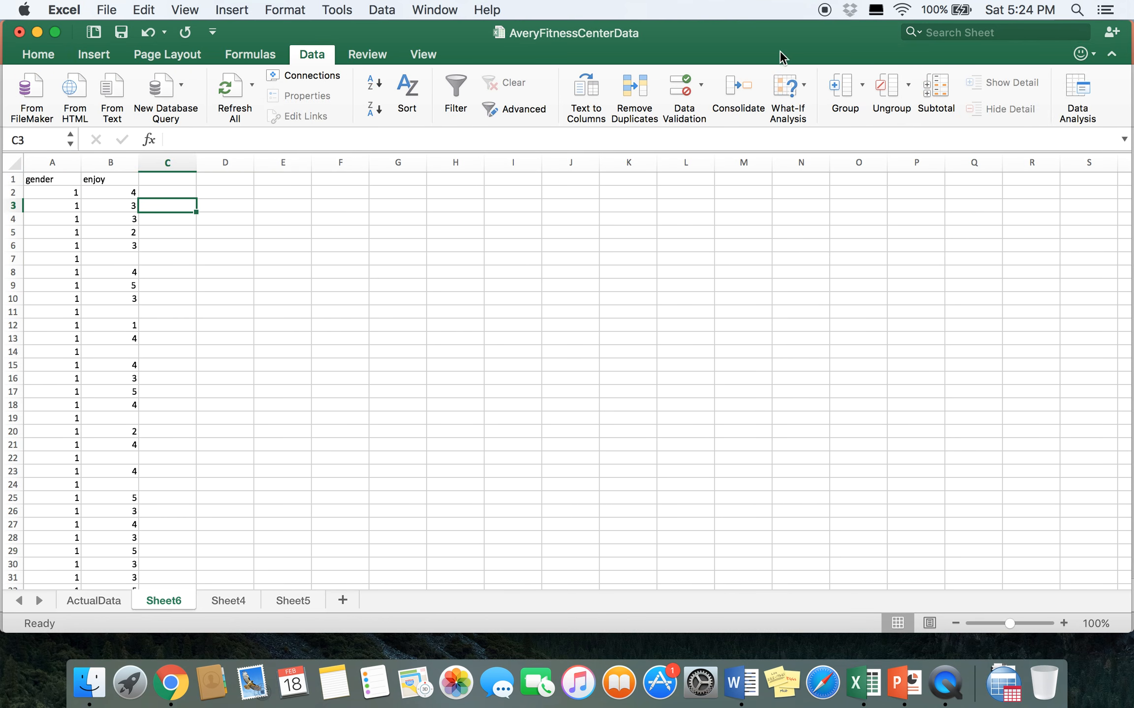
{"action": "left_click", "coordinate": [1083, 94]}
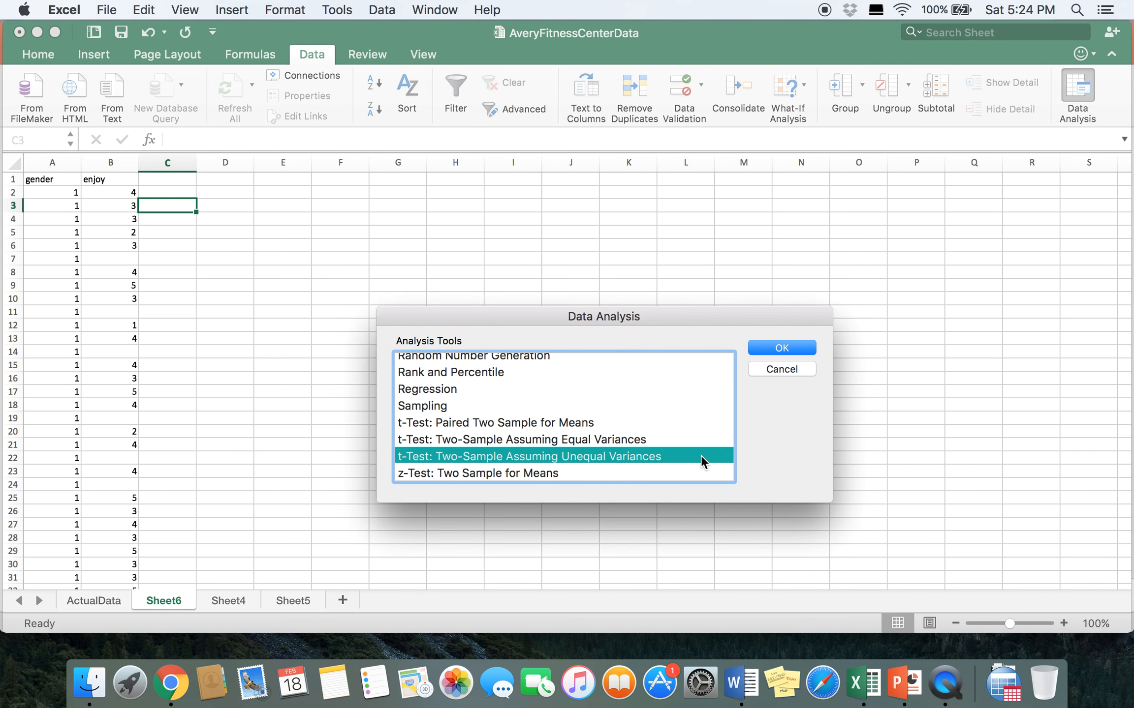
{"action": "left_click", "coordinate": [766, 348]}
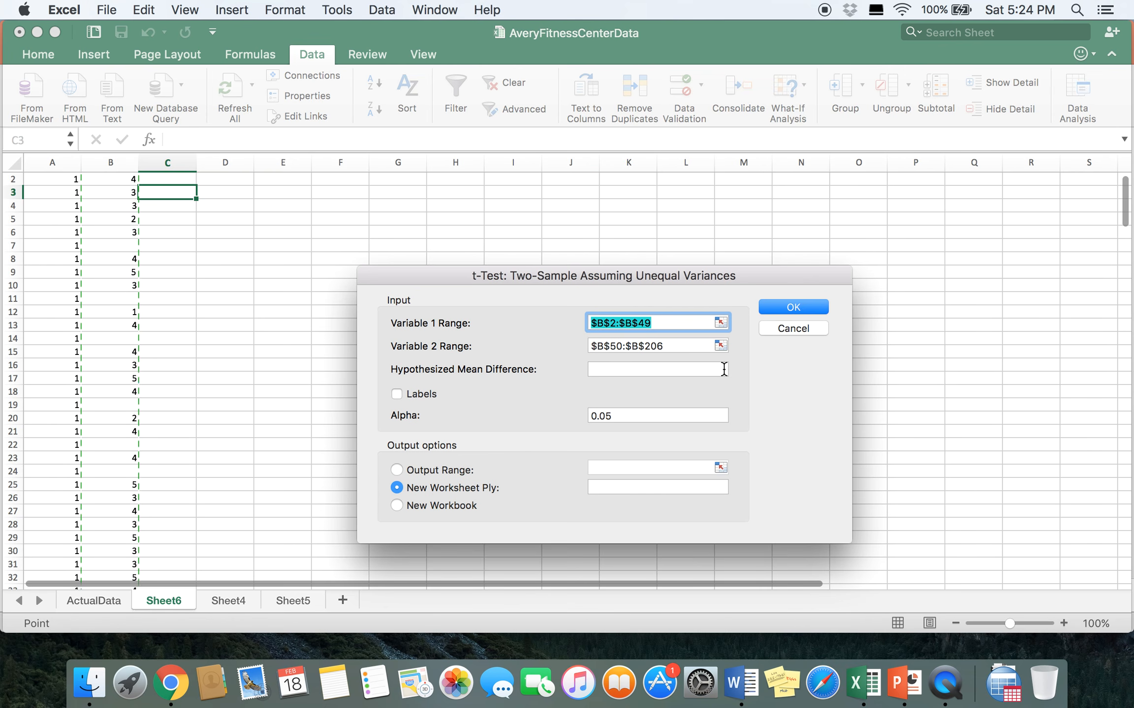
{"action": "key", "text": "BackSpace"}
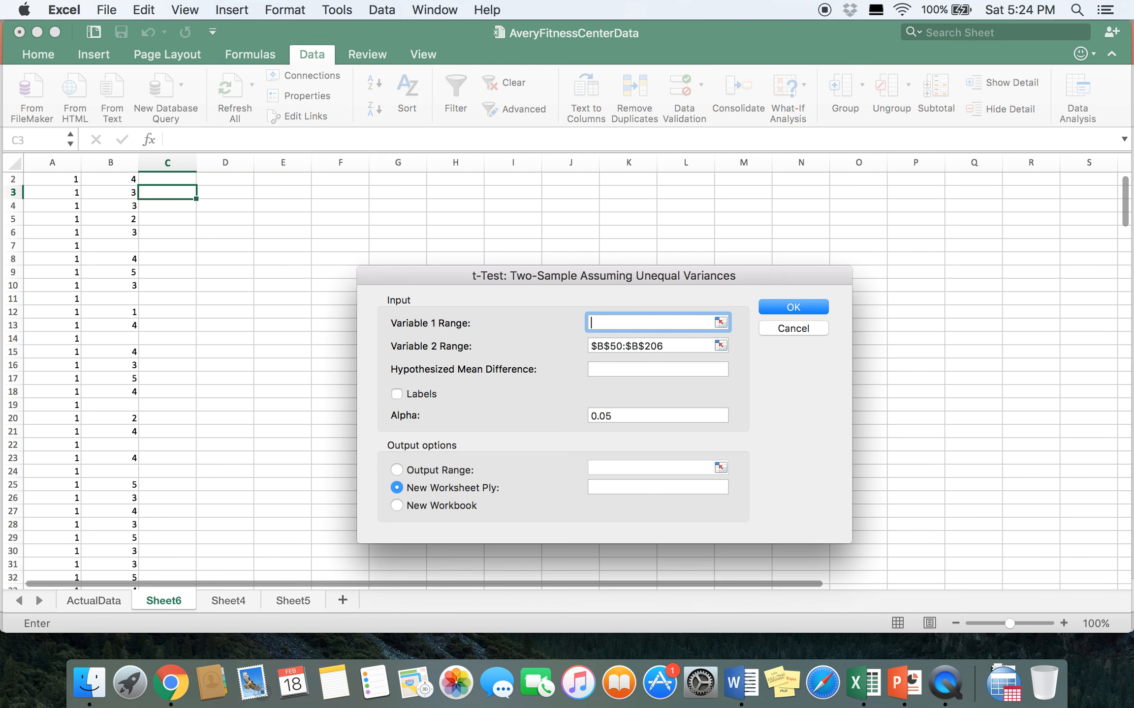
{"action": "left_click", "coordinate": [683, 341]}
{"action": "key", "text": "BackSpace"}
Set the Variable 1 Range to the gender 1 enjoy scores, $B$2:$B$46
{"action": "left_click", "coordinate": [615, 321]}
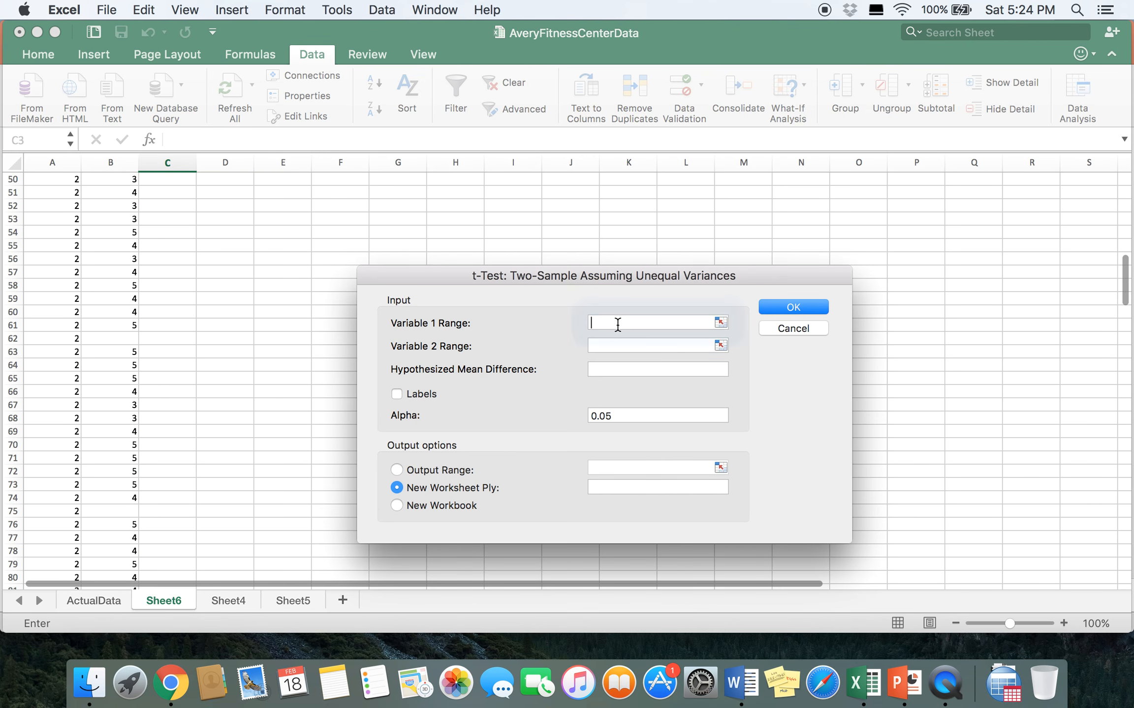
{"action": "scroll", "coordinate": [295, 264], "scroll_direction": "up", "scroll_amount": 15}
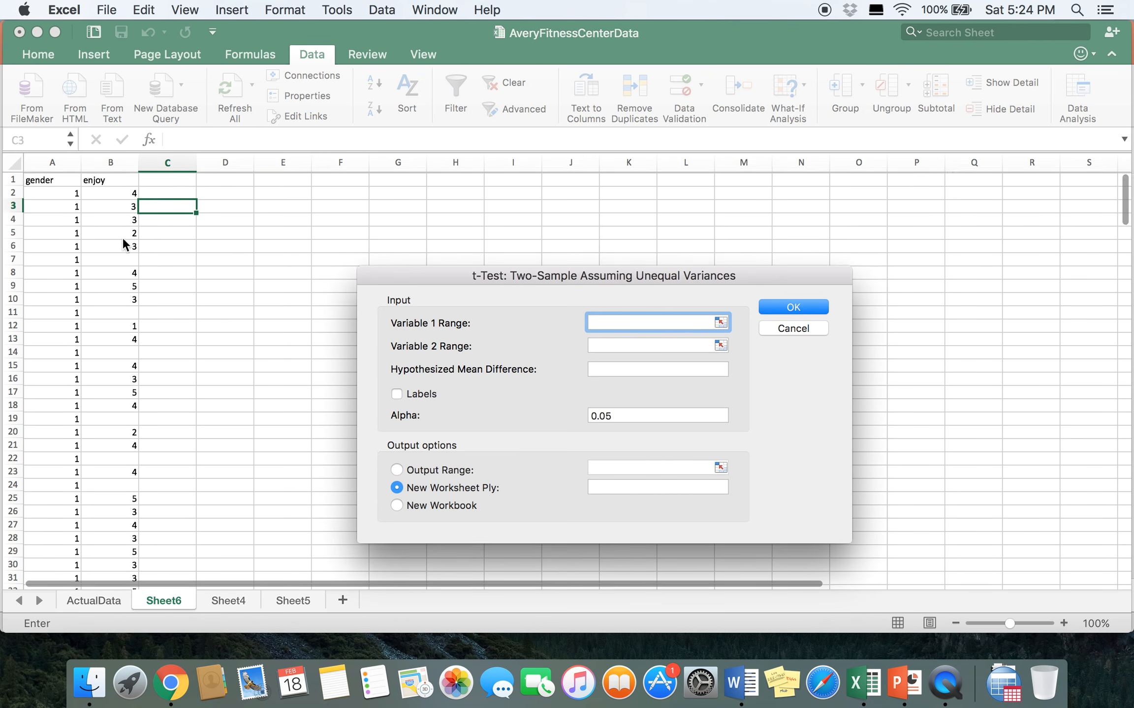
{"action": "left_click_drag", "start_coordinate": [108, 189], "coordinate": [108, 510]}
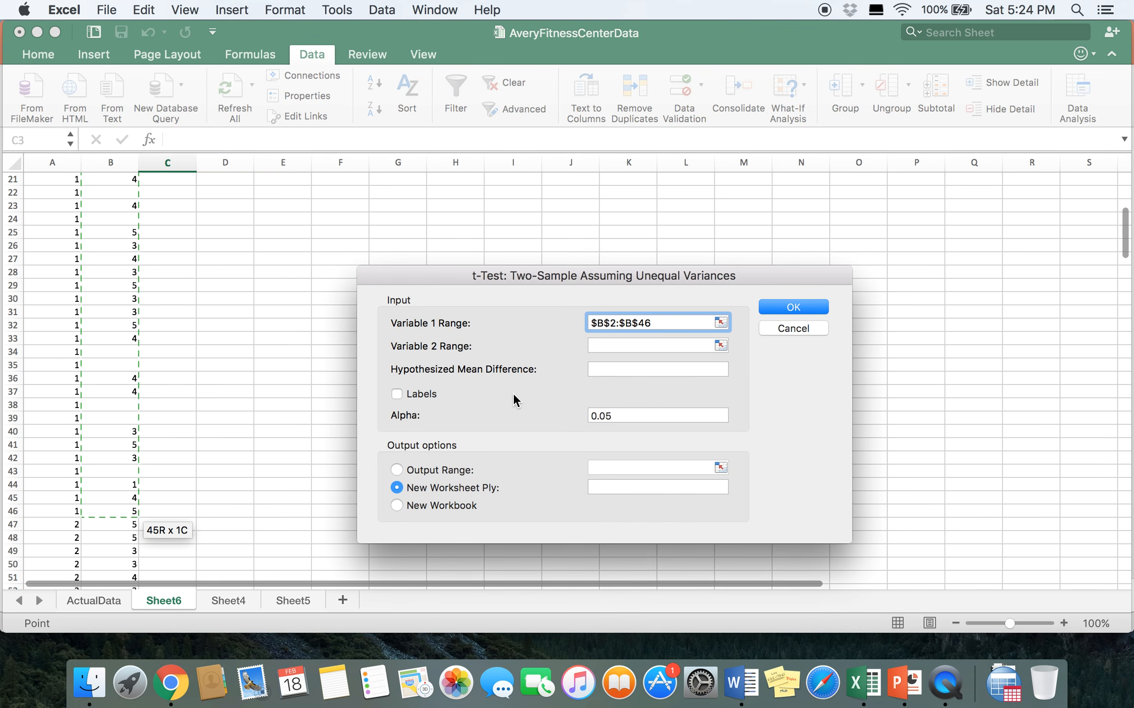
Set the Variable 2 Range to the 177 rows of gender 2 enjoy scores starting at B47, and run the t-test to a new worksheet
{"action": "left_click", "coordinate": [605, 347]}
{"action": "scroll", "coordinate": [241, 390], "scroll_direction": "down", "scroll_amount": 3}
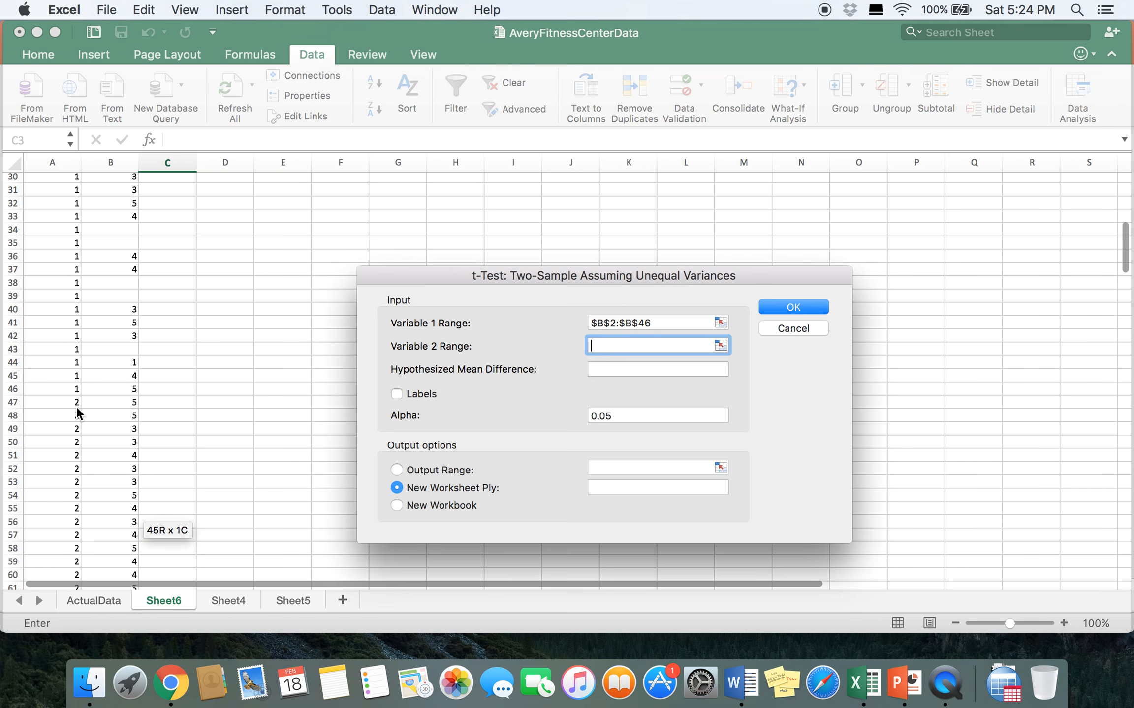
{"action": "left_click_drag", "start_coordinate": [92, 398], "coordinate": [103, 492]}
{"action": "left_click", "coordinate": [793, 307]}
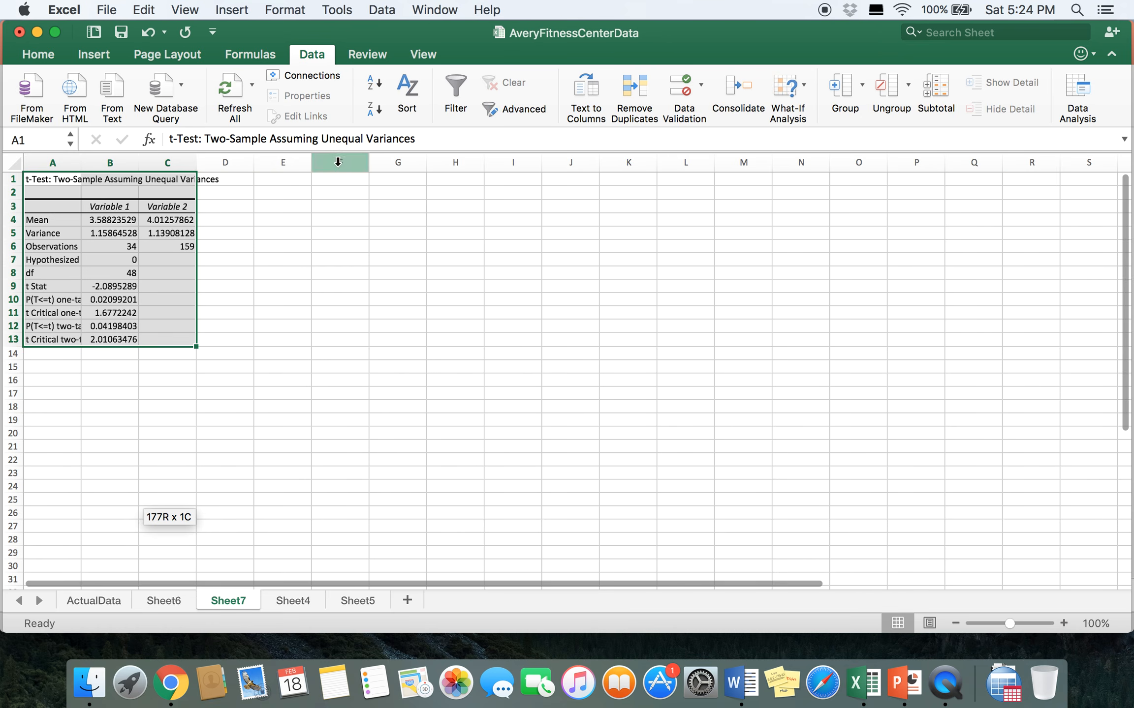
Widen columns A and B of the enjoy t-test output so its labels and values fit
{"action": "left_click", "coordinate": [69, 162]}
{"action": "left_click_drag", "start_coordinate": [82, 163], "coordinate": [293, 161]}
{"action": "left_click", "coordinate": [221, 162]}
{"action": "left_click", "coordinate": [451, 379]}
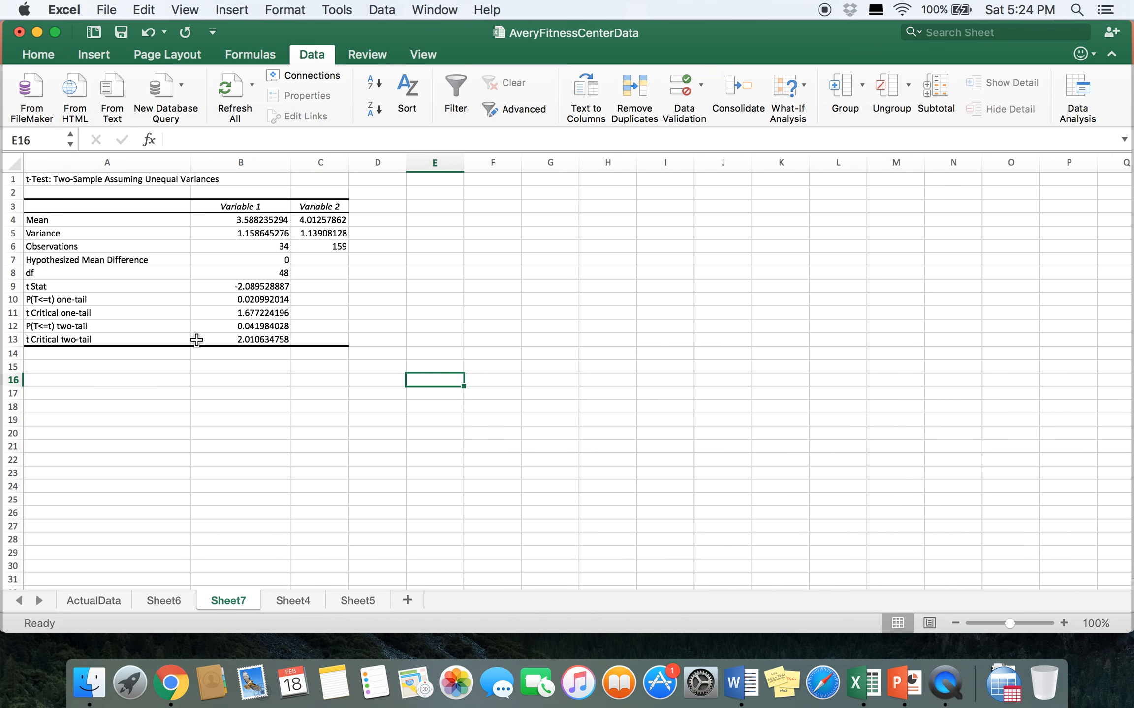
Examine the two-tail p-value and compare the two gender means in the enjoy t-test output
{"action": "left_click", "coordinate": [177, 322]}
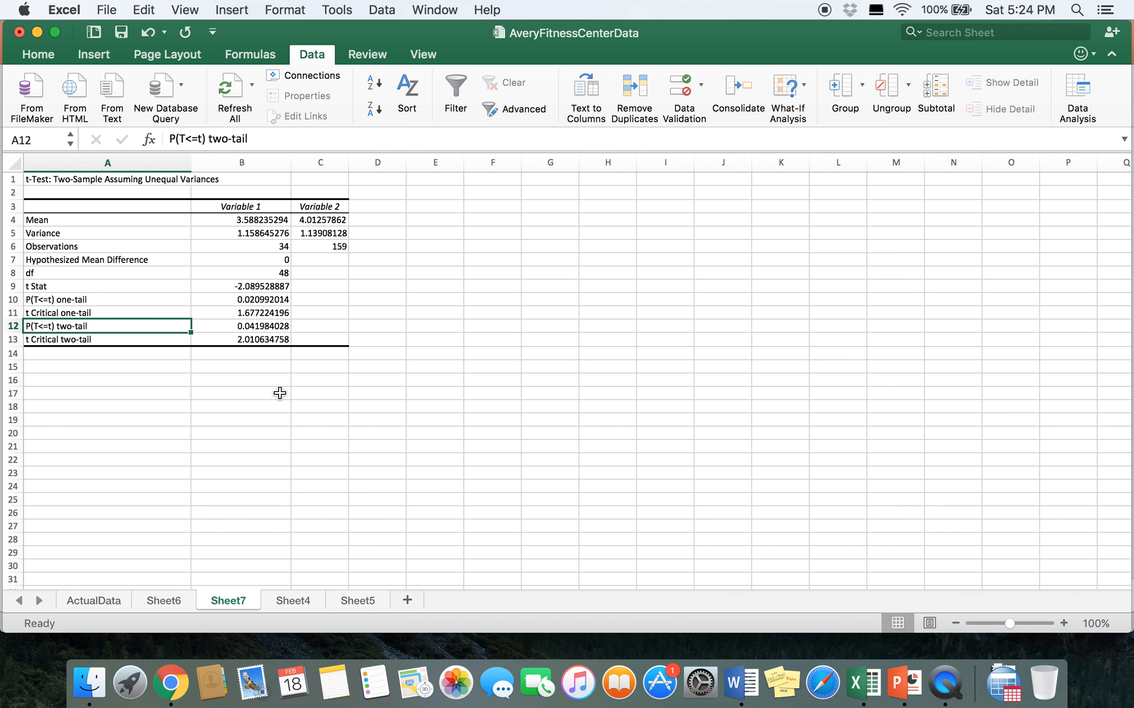
{"action": "left_click", "coordinate": [205, 325]}
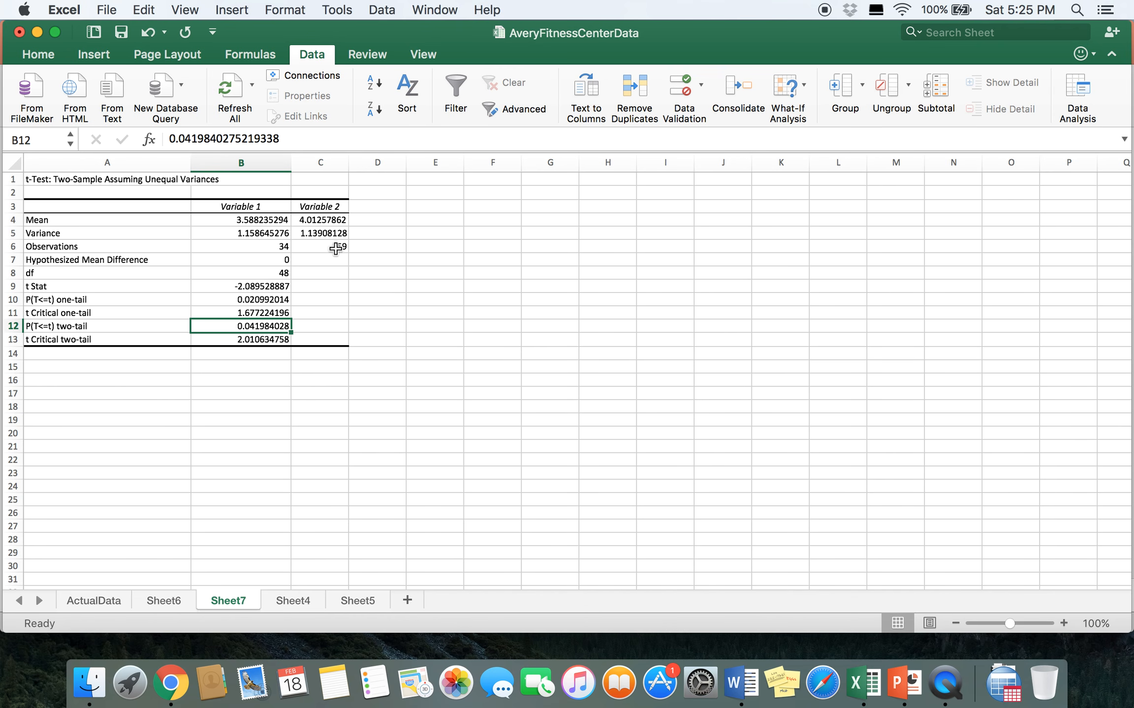
{"action": "left_click", "coordinate": [201, 219]}
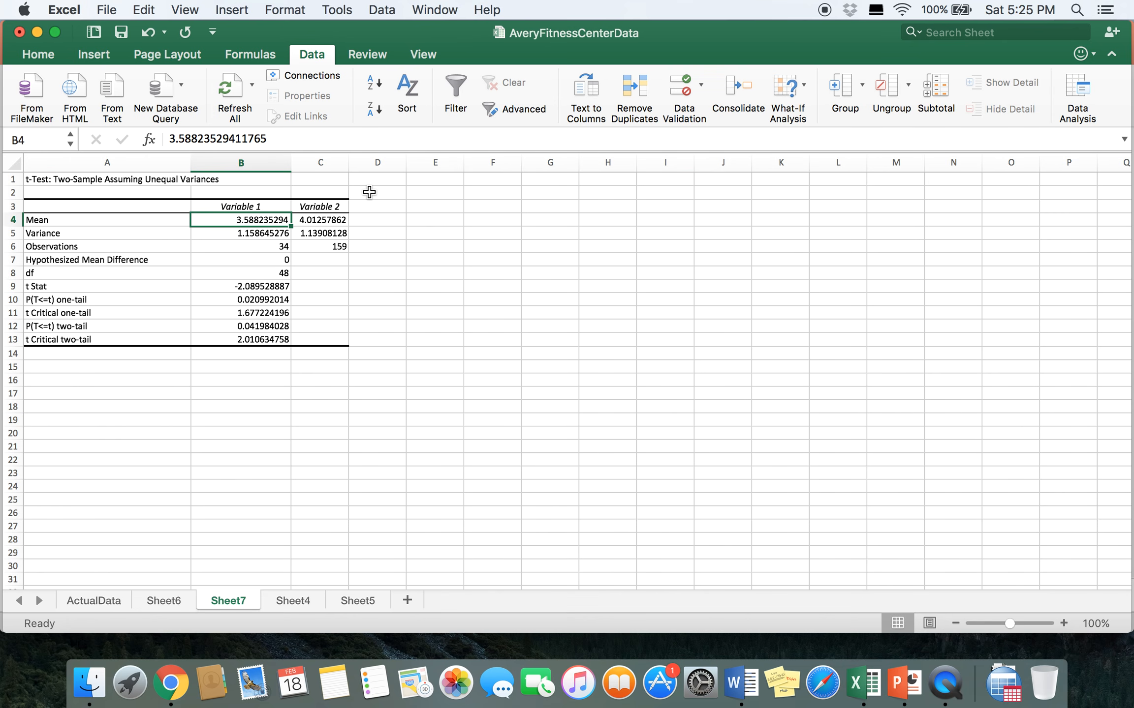
{"action": "left_click", "coordinate": [317, 224]}
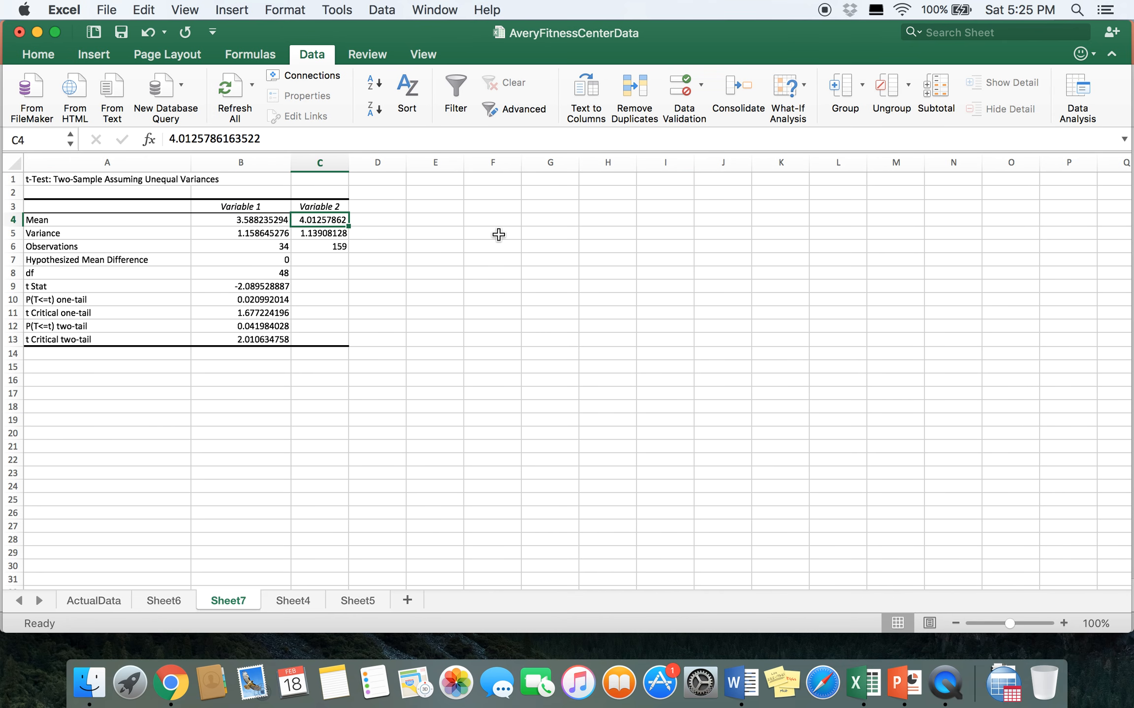
{"action": "left_click", "coordinate": [220, 218]}
{"action": "left_click", "coordinate": [372, 219]}
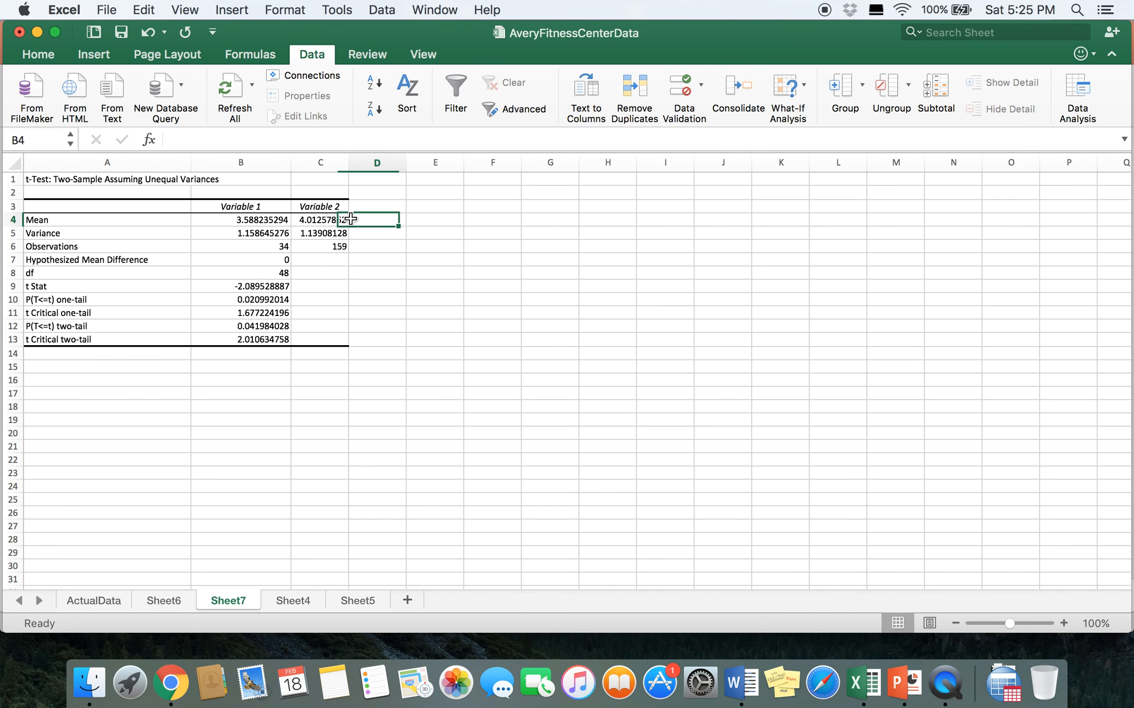
{"action": "left_click", "coordinate": [213, 326]}
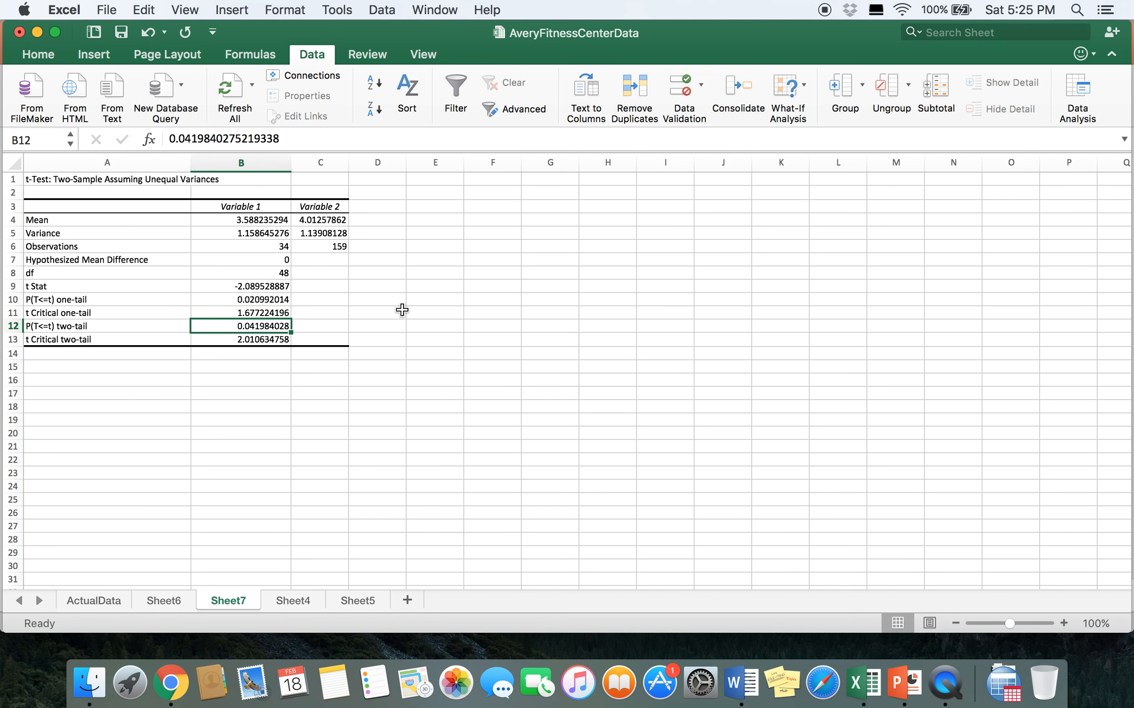